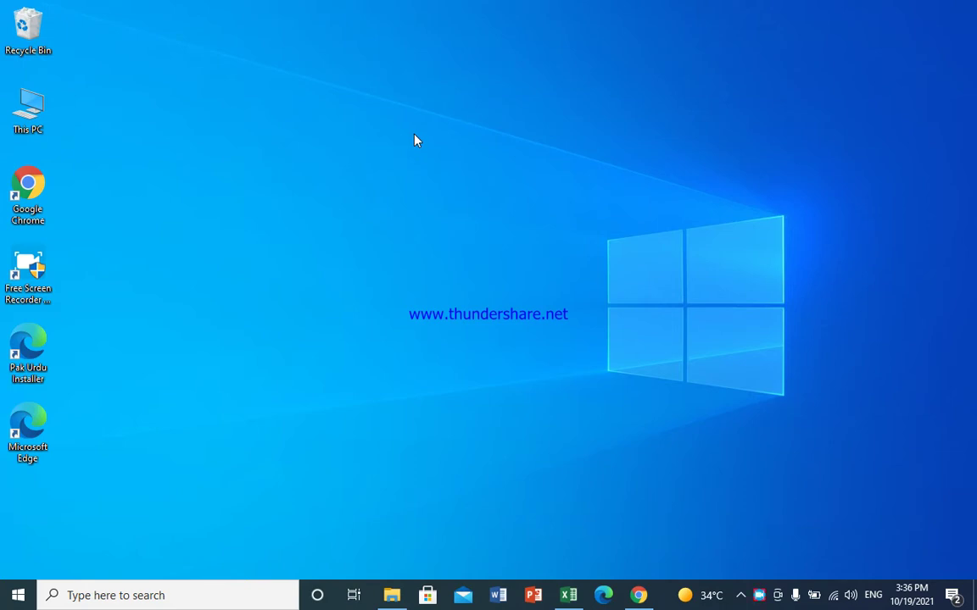
# - Bring the Excel workbook with the Indirect Function sheet back on screen
pyautogui.click(566, 596)
pyautogui.click(443, 328)
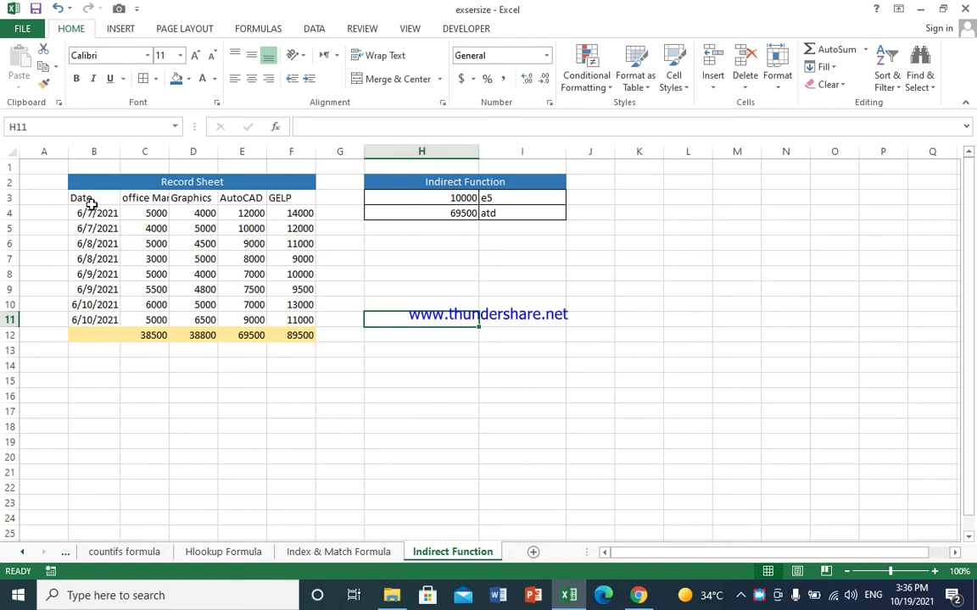
pyautogui.click(154, 209)
# - Auto-fit column C to show 'office Management' and shrink column D to its contents
pyautogui.doubleClick(168, 155)
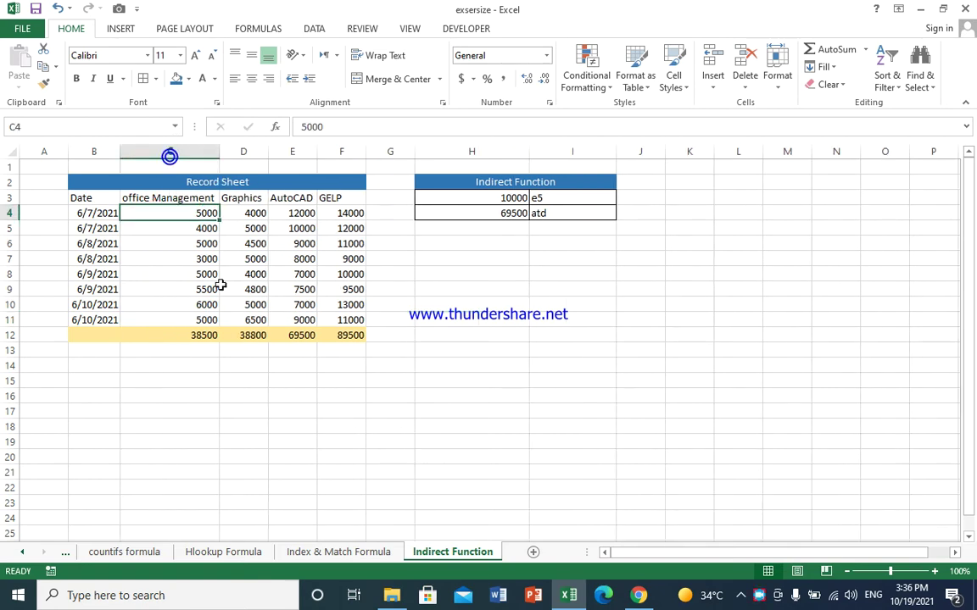
pyautogui.click(263, 259)
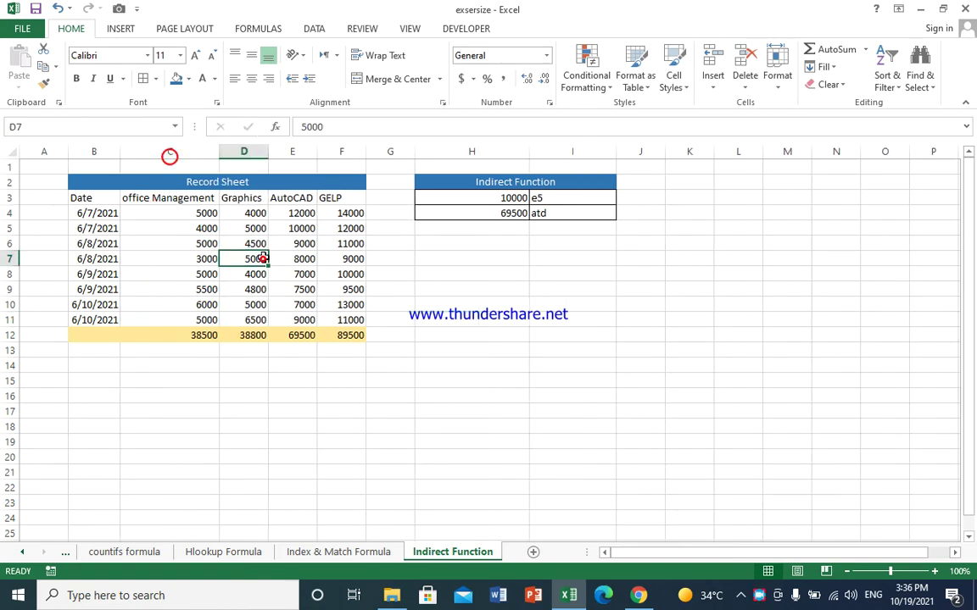
pyautogui.doubleClick(268, 155)
pyautogui.click(297, 242)
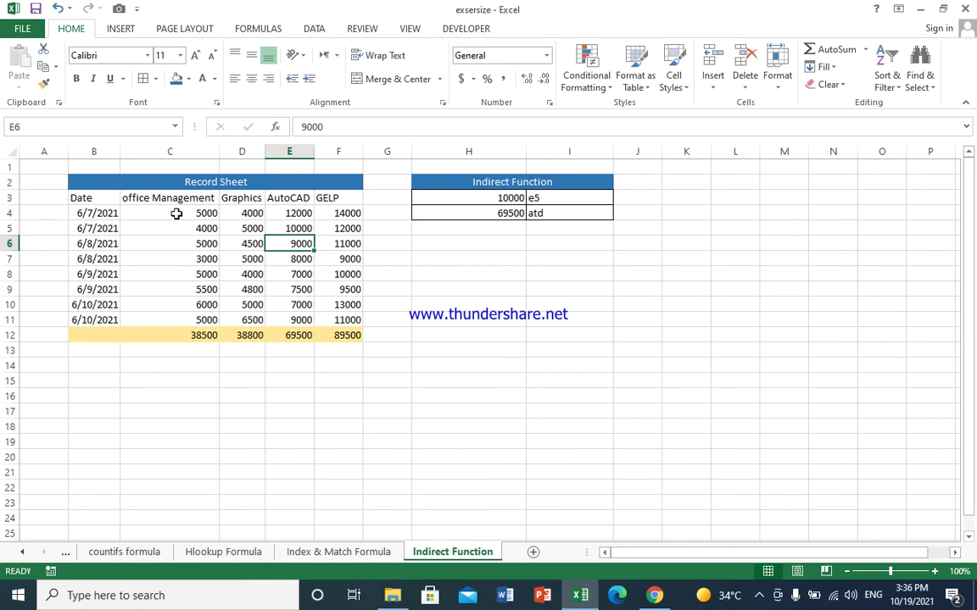
pyautogui.click(176, 214)
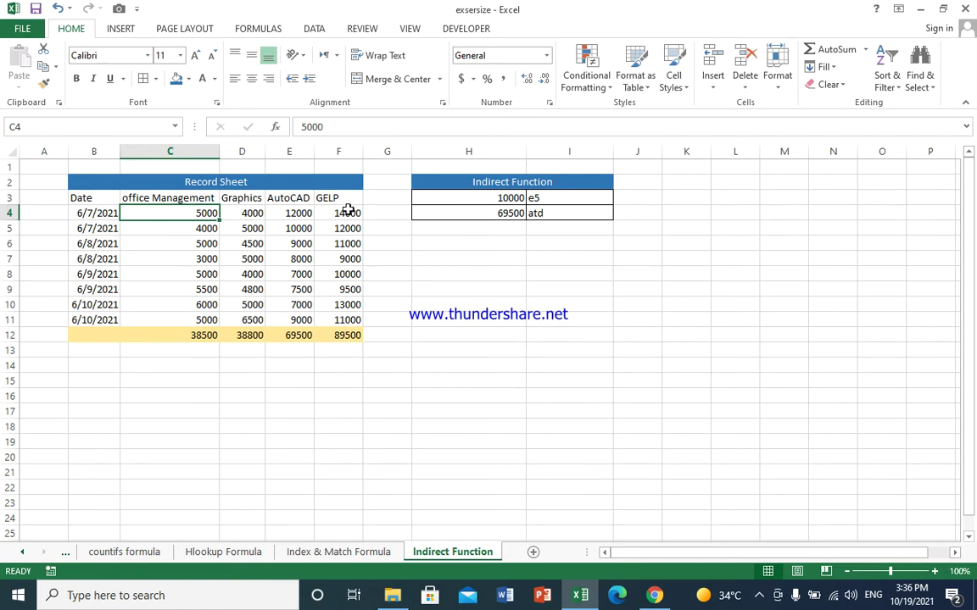
pyautogui.click(555, 196)
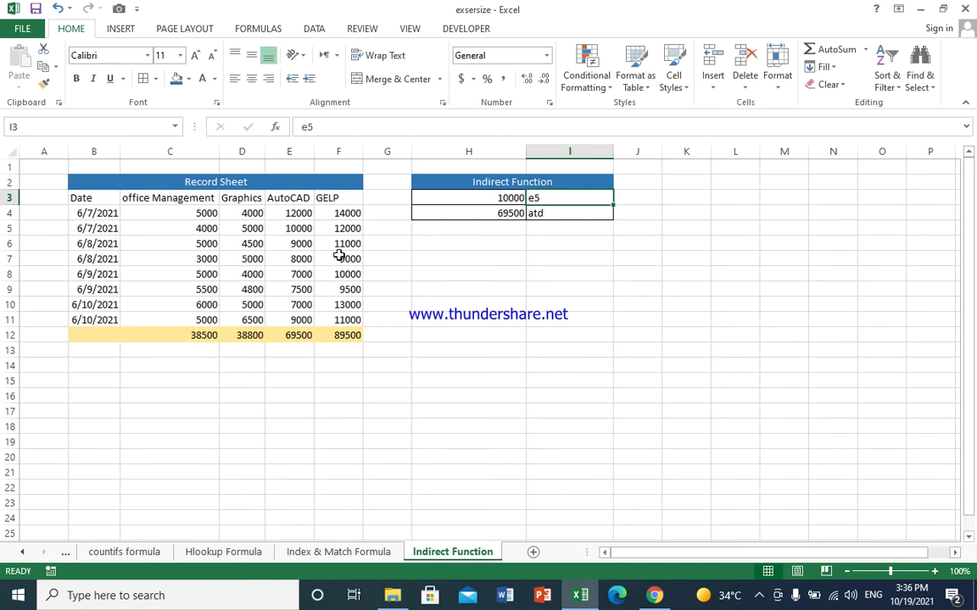
# - Change I3's reference text to f5 so INDIRECT returns F5's 12000
pyautogui.write('f')
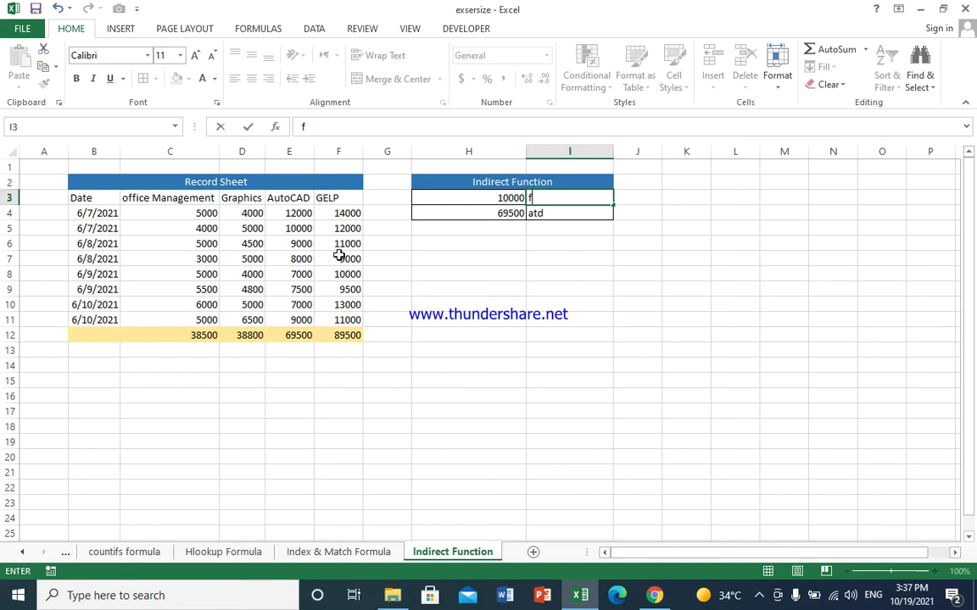
pyautogui.write('5')
pyautogui.press('Return')
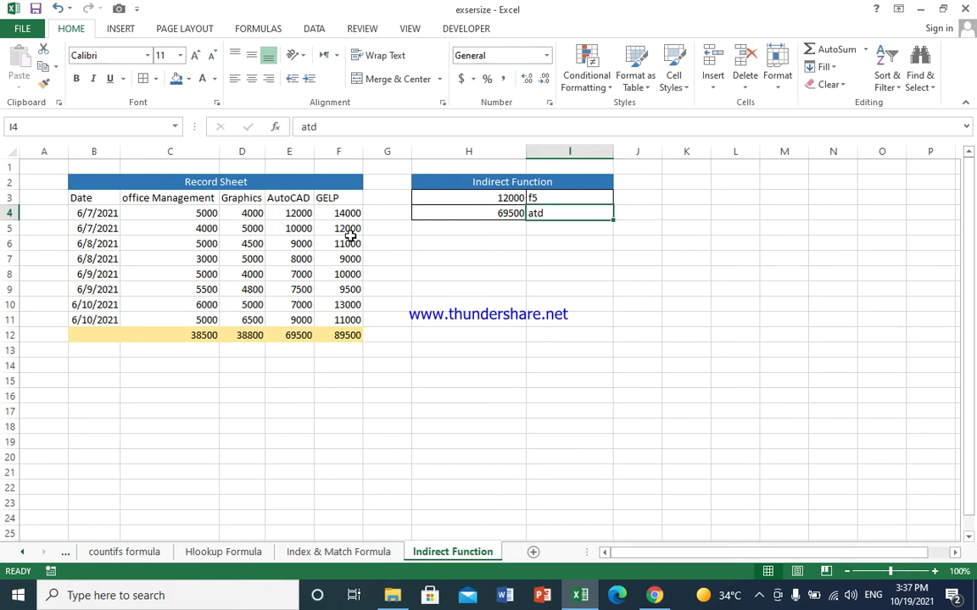
pyautogui.click(350, 229)
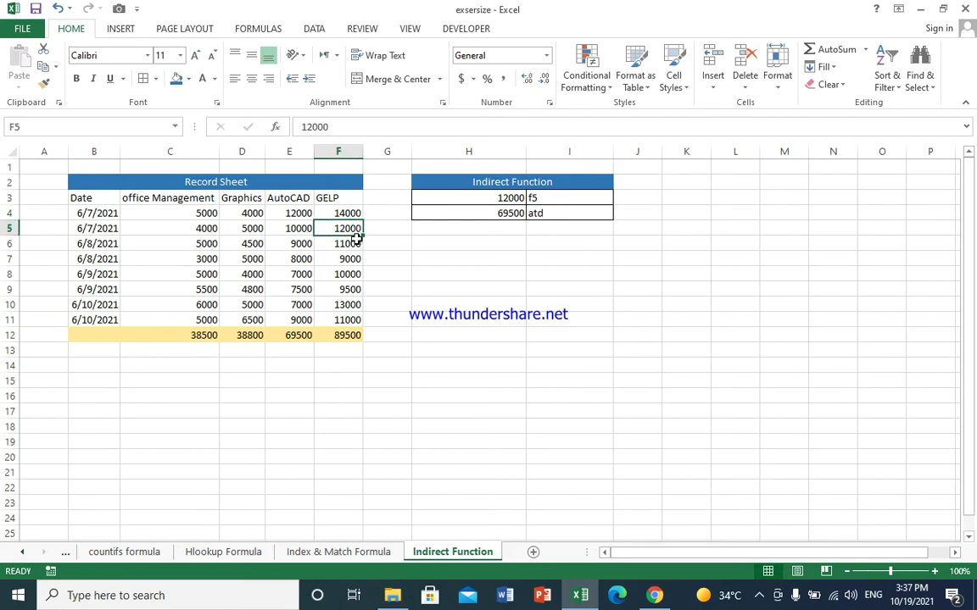
# - Replace the range name atd in I4 with gp so the total becomes 89500
pyautogui.click(553, 212)
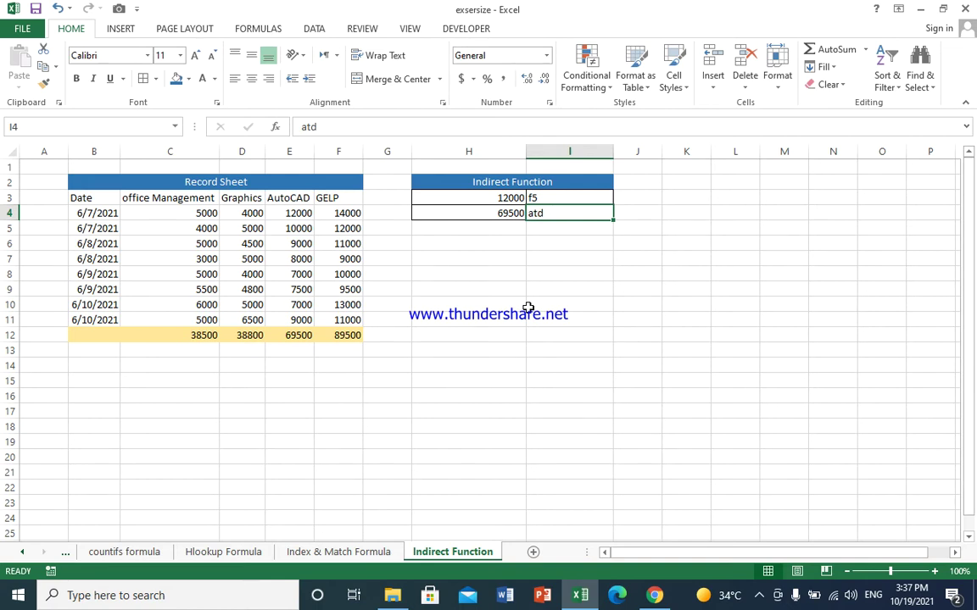
pyautogui.write('gp')
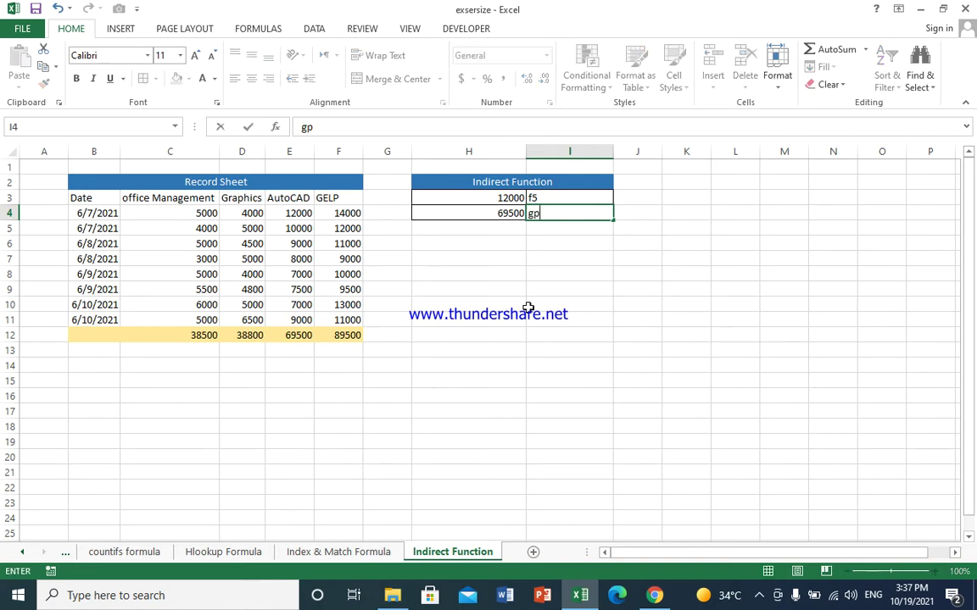
pyautogui.press('Return')
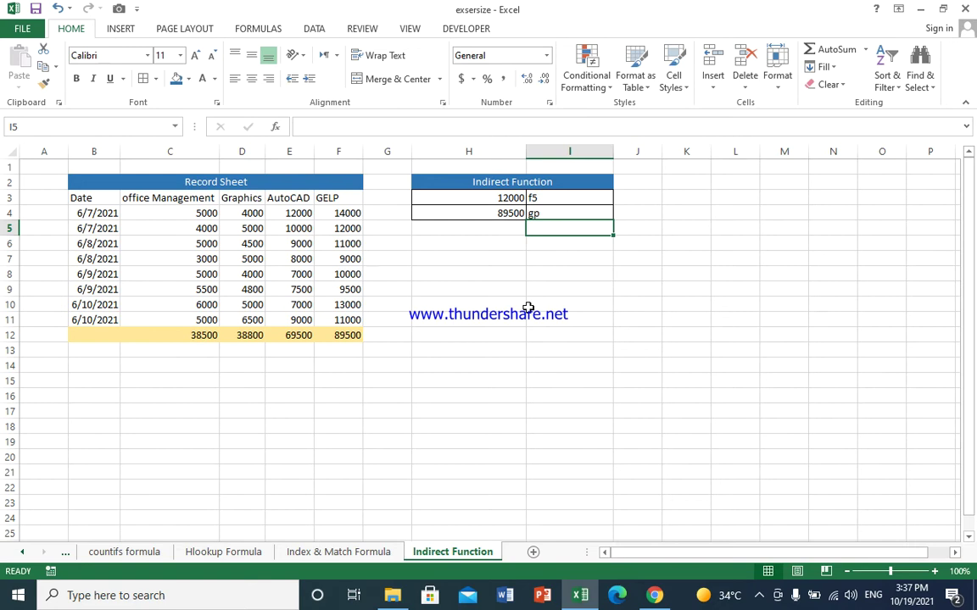
pyautogui.click(504, 199)
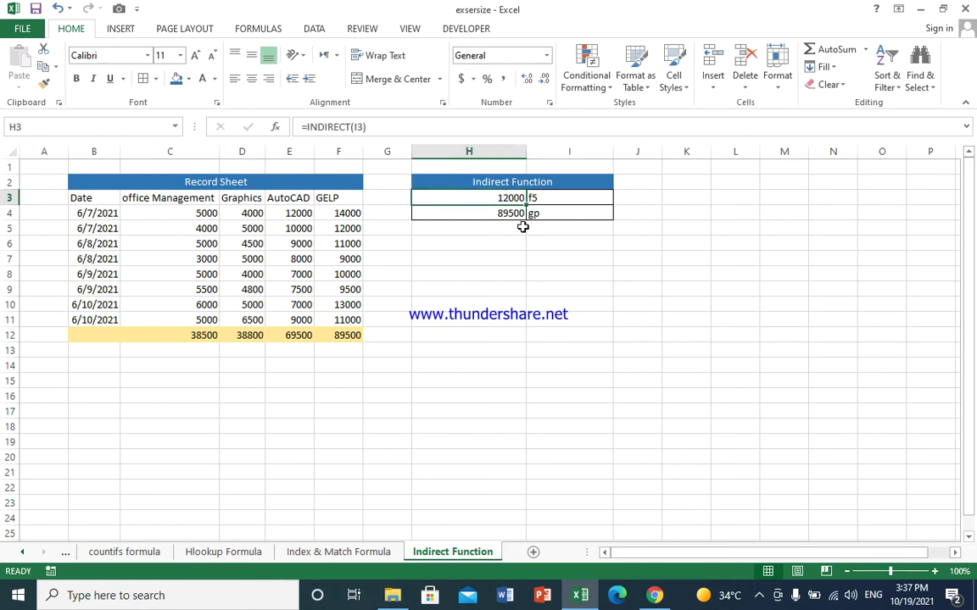
# - Clear the results in H3:H4 and the reference texts f5 and gp in I3:I4
pyautogui.press('Delete')
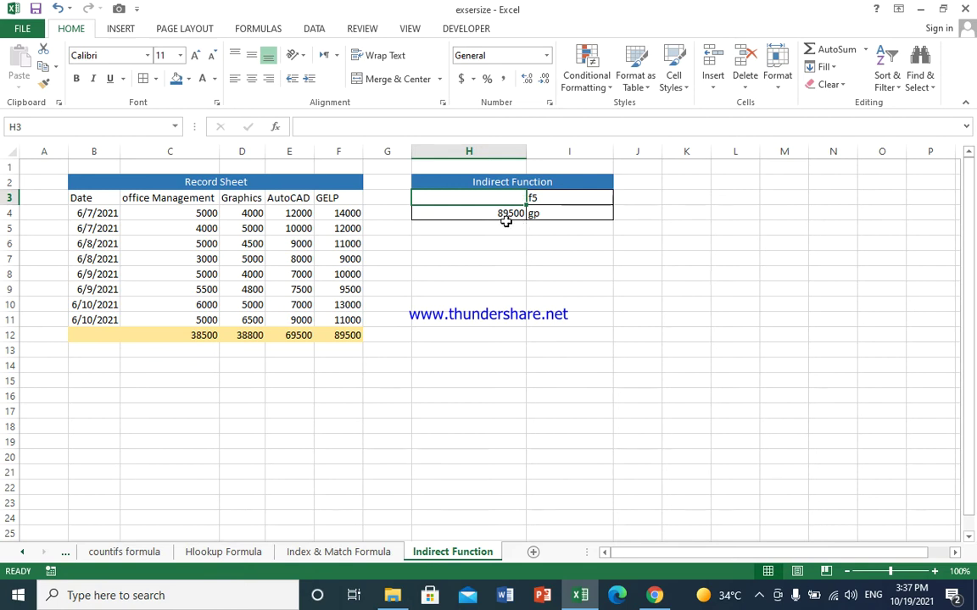
pyautogui.click(506, 213)
pyautogui.press('Delete')
pyautogui.click(535, 214)
pyautogui.press('Delete')
pyautogui.click(532, 199)
pyautogui.press('Delete')
pyautogui.click(503, 203)
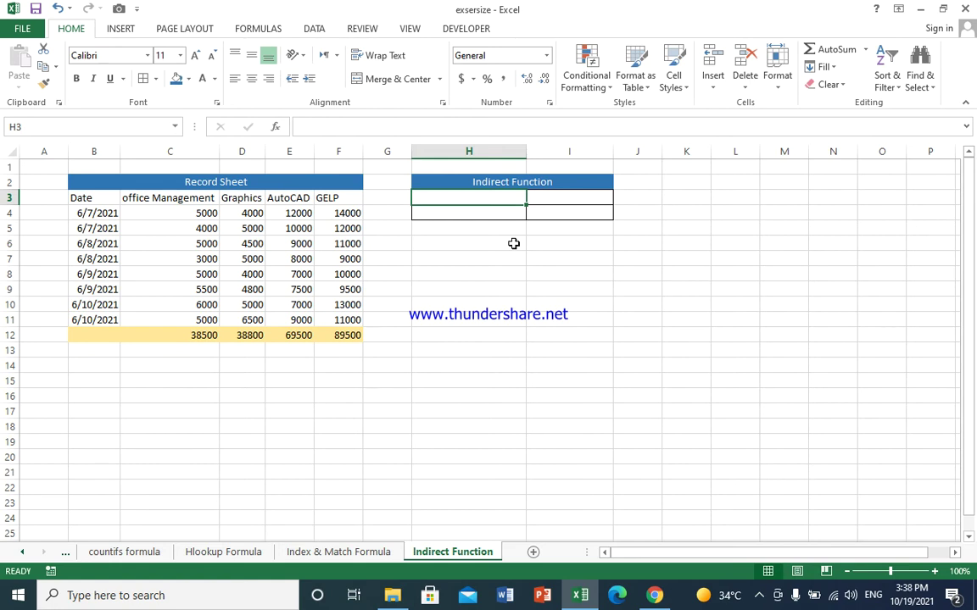
# - Enter =INDIRECT(I3) in H3, which returns #REF! while I3 is empty
pyautogui.write('=ind')
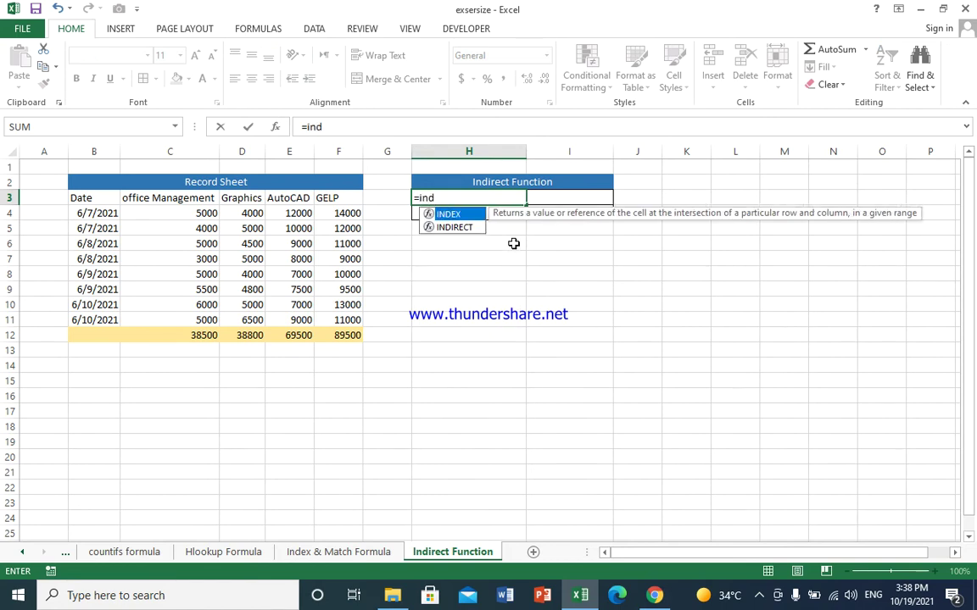
pyautogui.press('Down')
pyautogui.press('Tab')
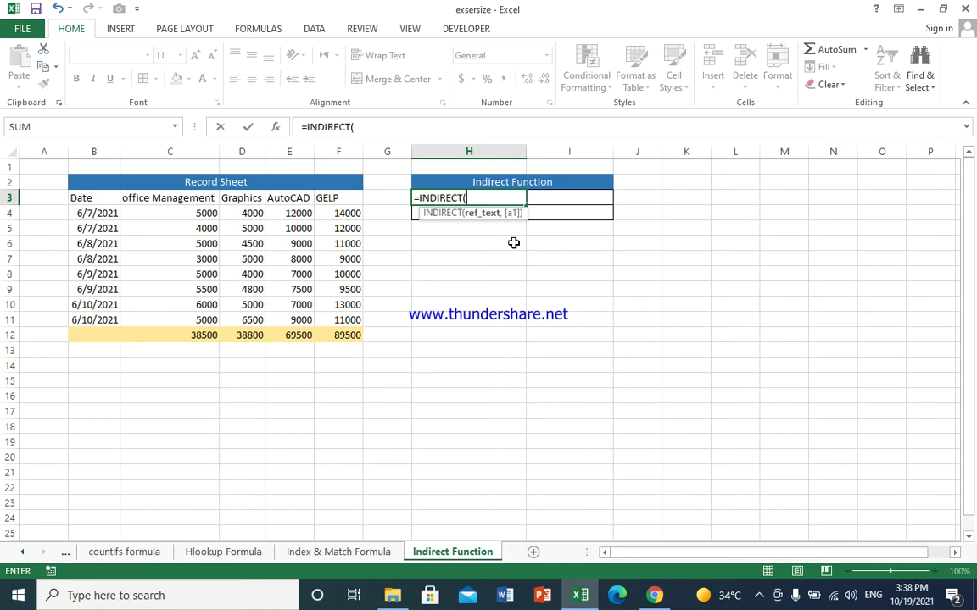
pyautogui.click(555, 198)
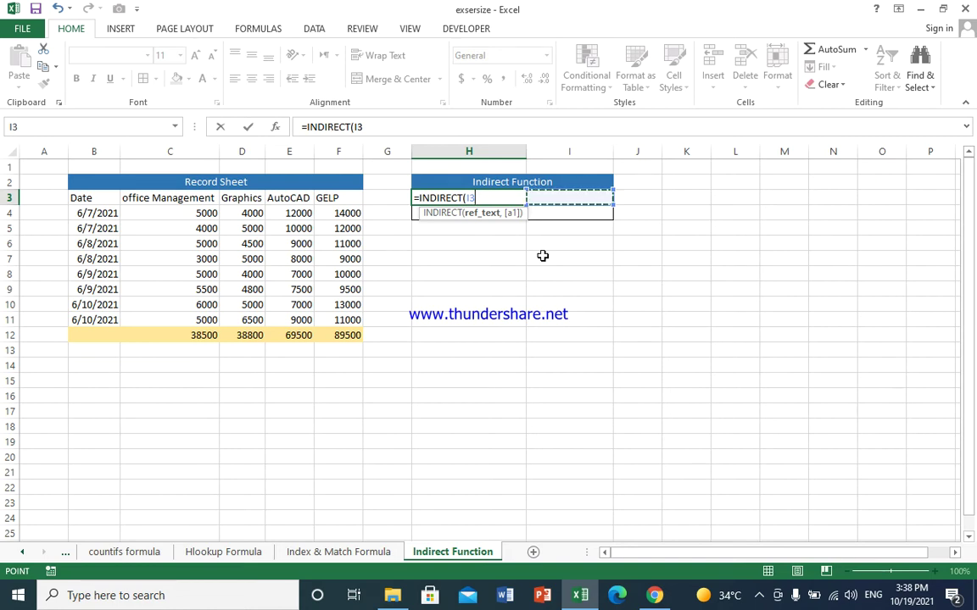
pyautogui.write(')')
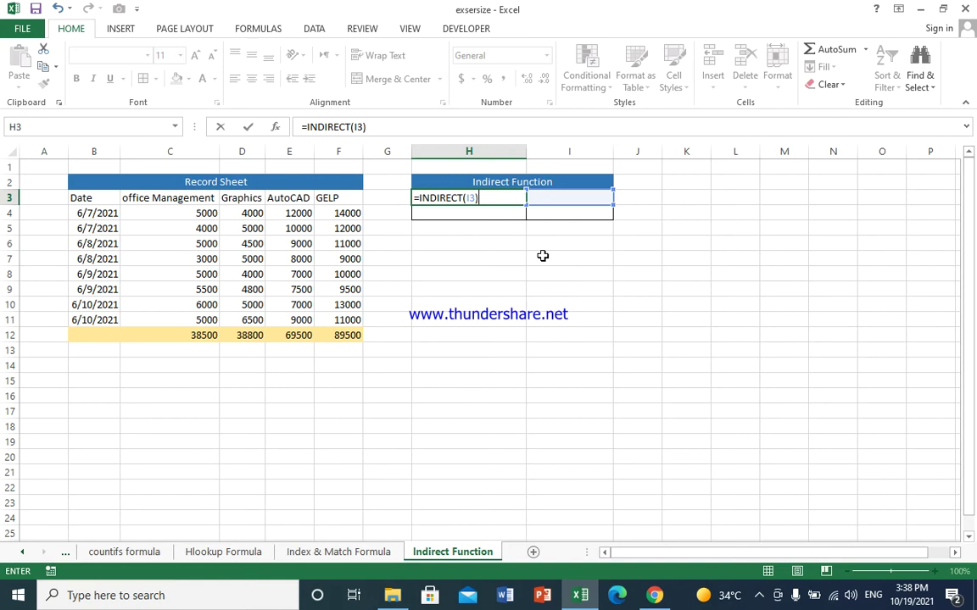
pyautogui.press('Return')
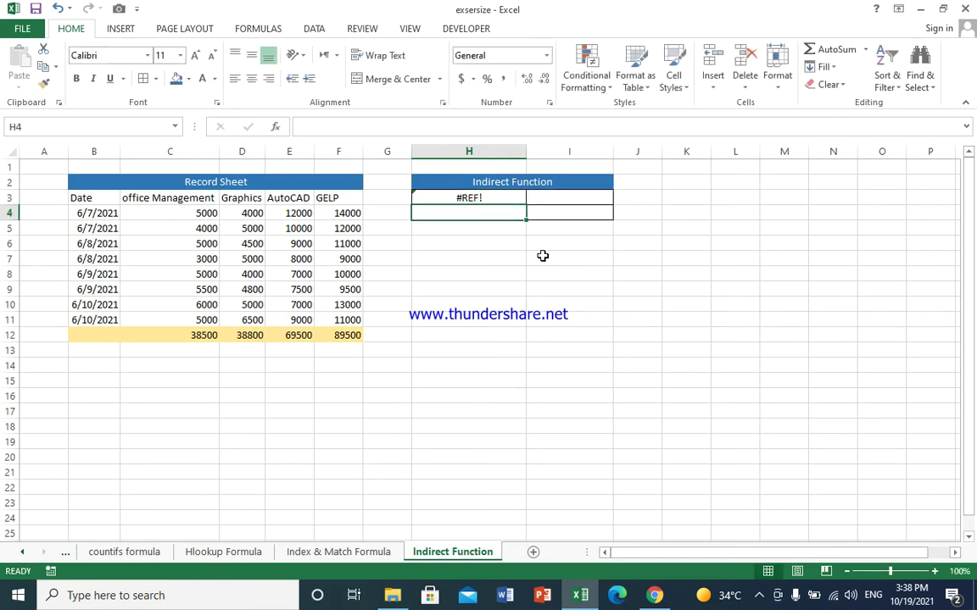
pyautogui.press('Up')
pyautogui.press('Right')
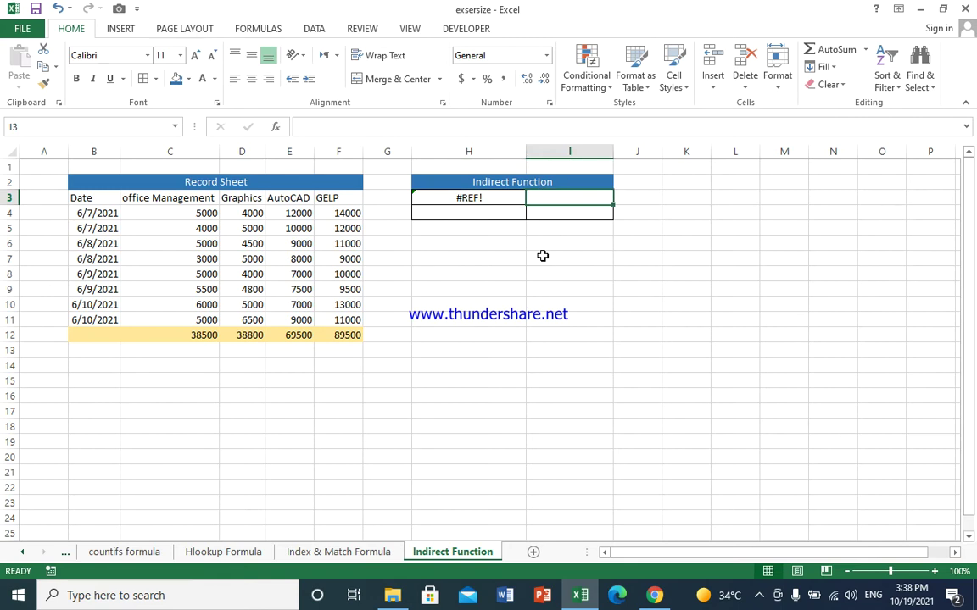
# - Delete the #REF! formula from H3 and select the office Management values C4:C11
pyautogui.click(478, 243)
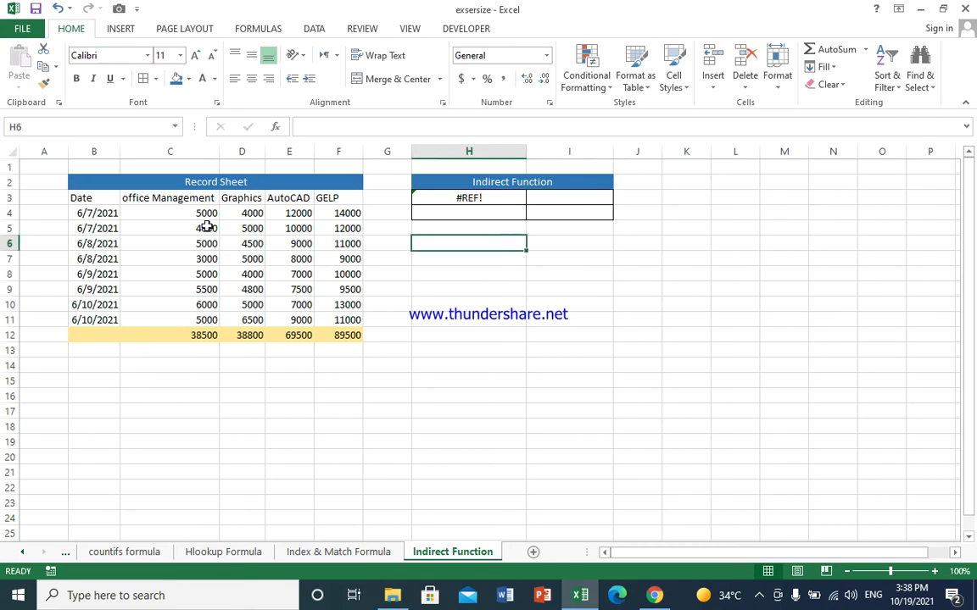
pyautogui.moveTo(203, 213); pyautogui.dragTo(194, 324)
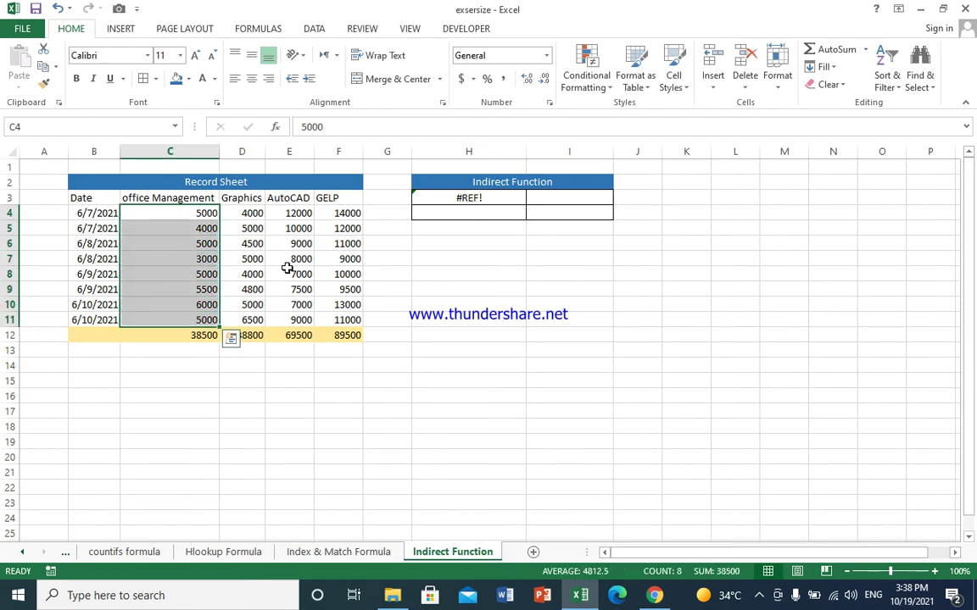
pyautogui.click(441, 199)
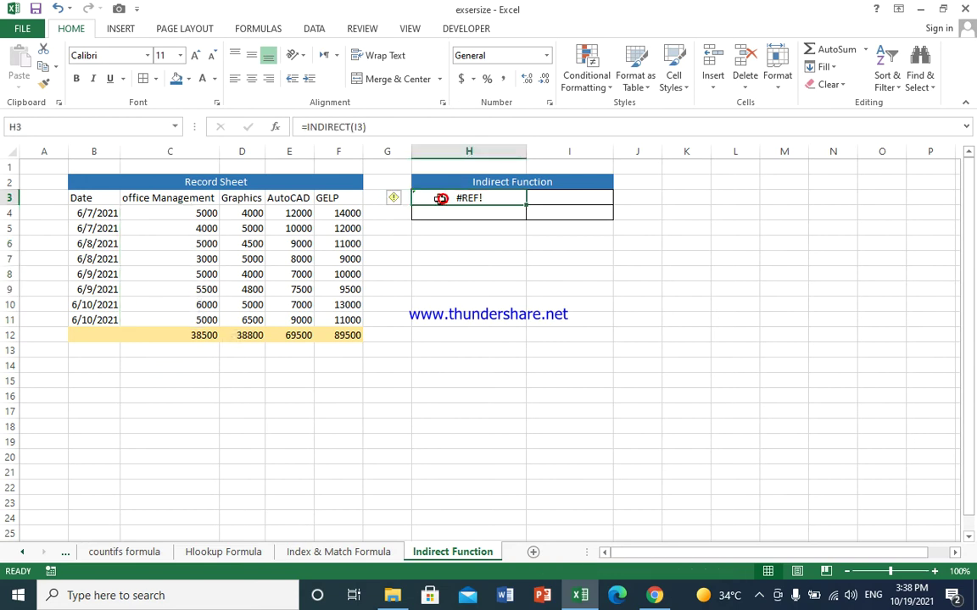
pyautogui.press('Delete')
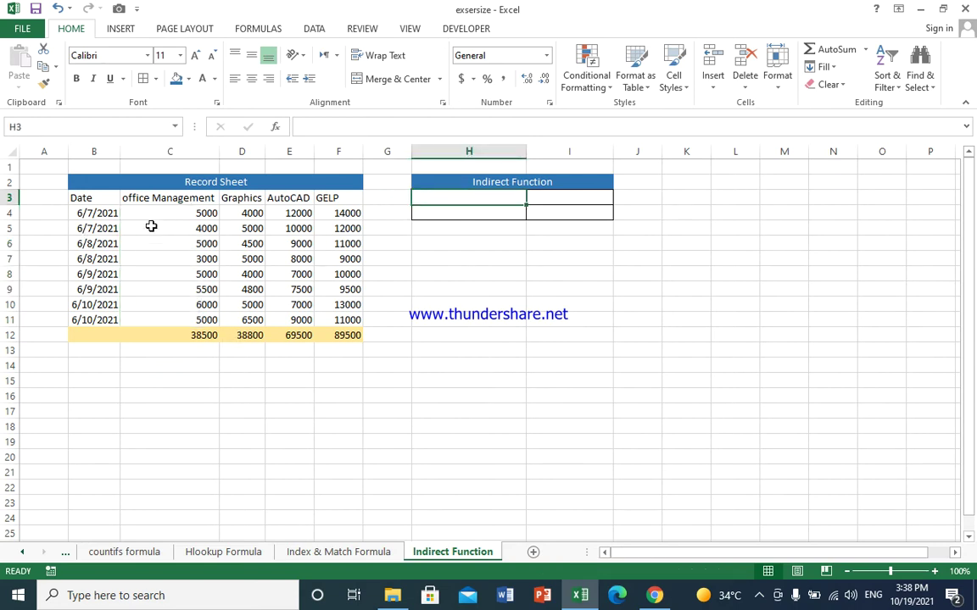
pyautogui.moveTo(164, 212); pyautogui.dragTo(175, 319)
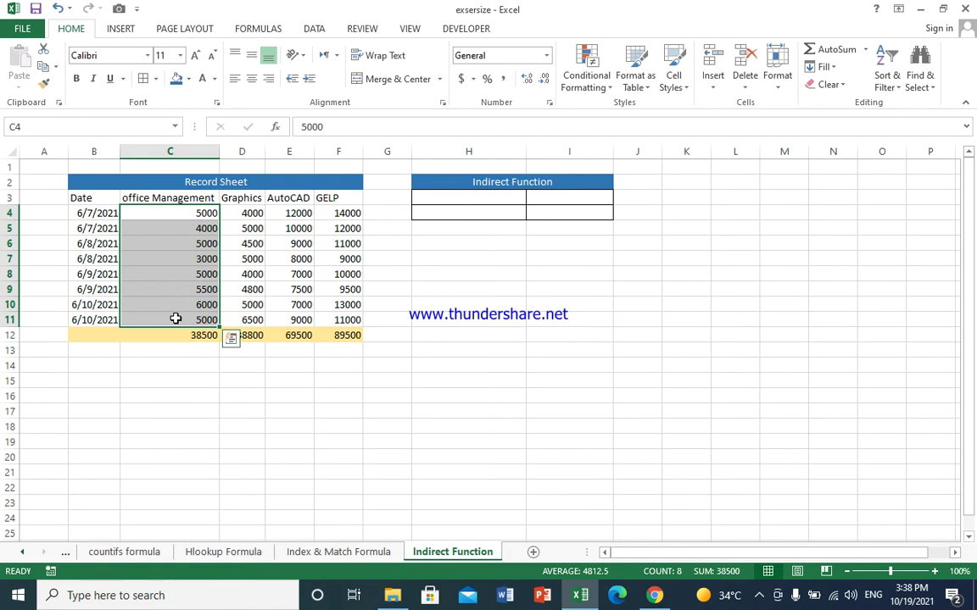
# - Name the office Management range C4:C11 'omcc', then select the Graphics, AutoCAD and GELP value ranges
pyautogui.click(28, 125)
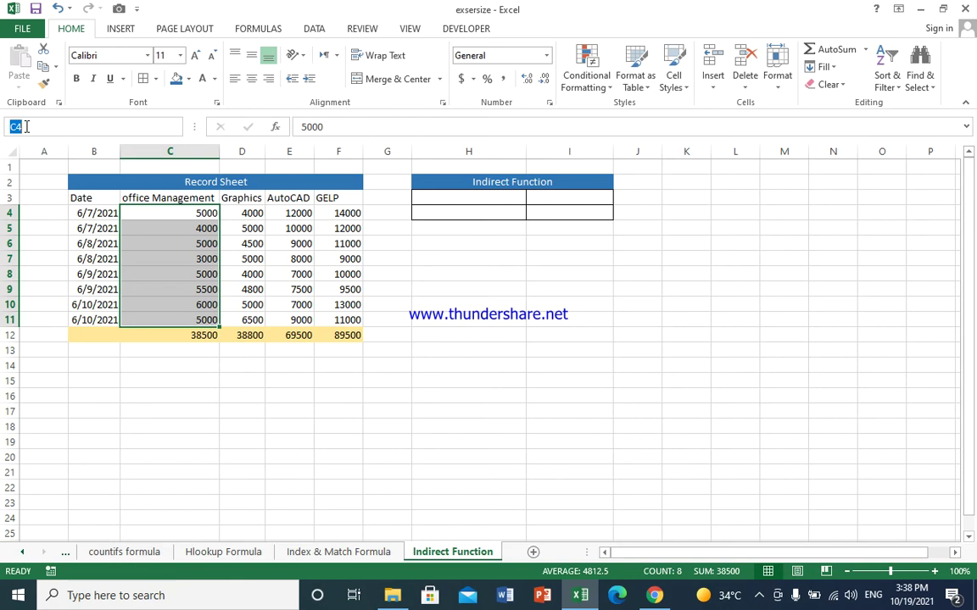
pyautogui.write('omc')
pyautogui.write('c')
pyautogui.moveTo(170, 266)
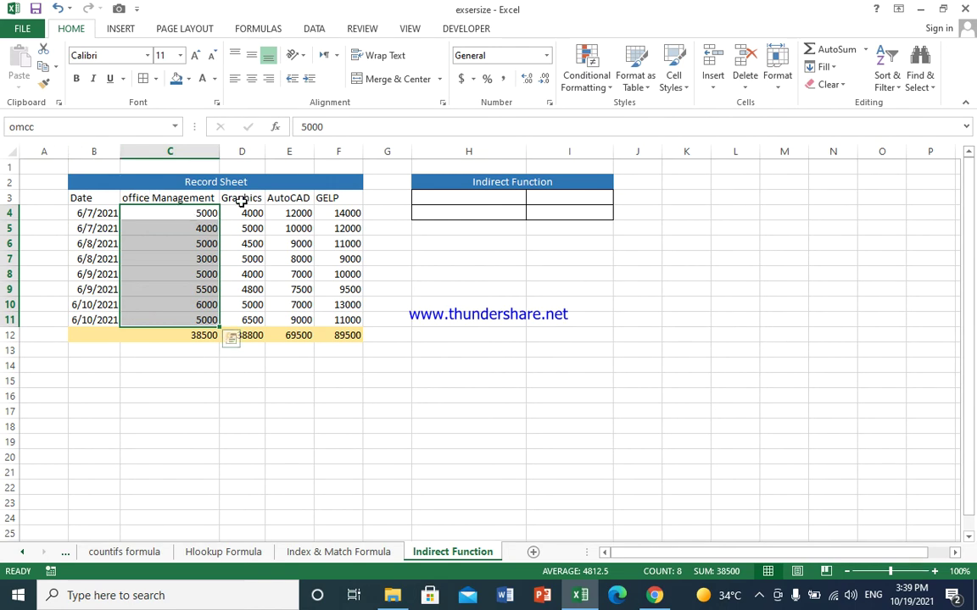
pyautogui.moveTo(246, 213); pyautogui.dragTo(252, 320)
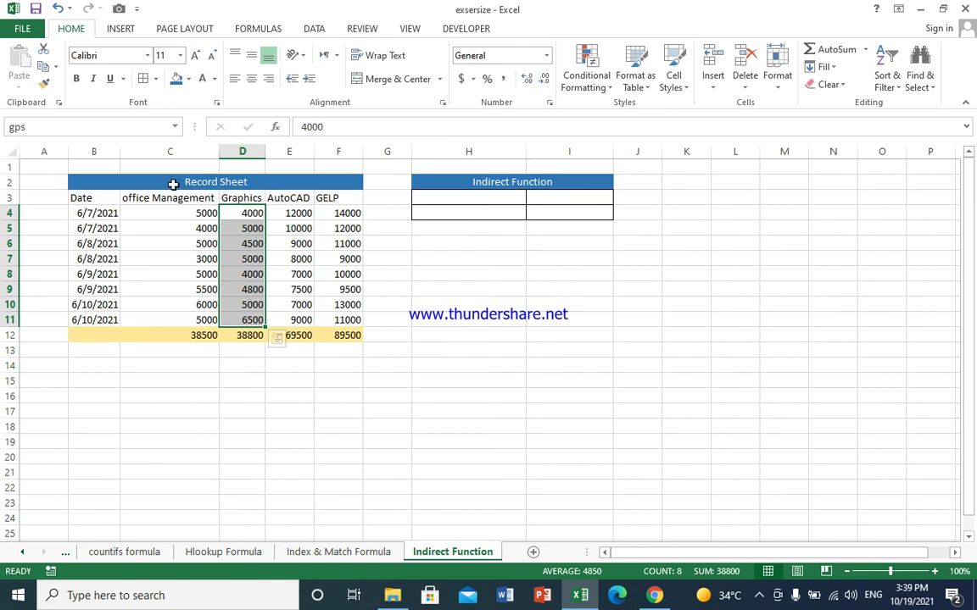
pyautogui.moveTo(291, 213); pyautogui.dragTo(291, 322)
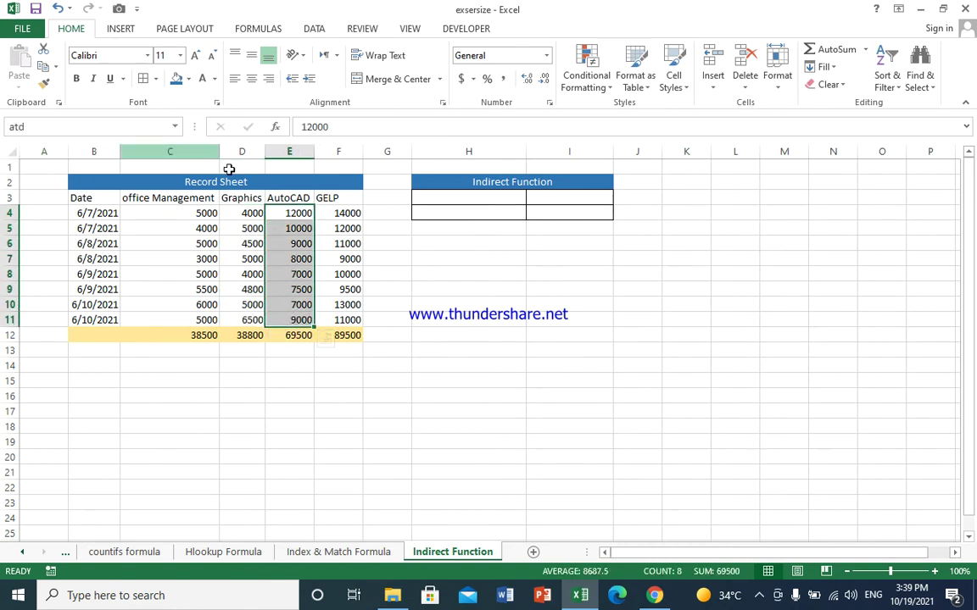
pyautogui.moveTo(344, 215); pyautogui.dragTo(345, 321)
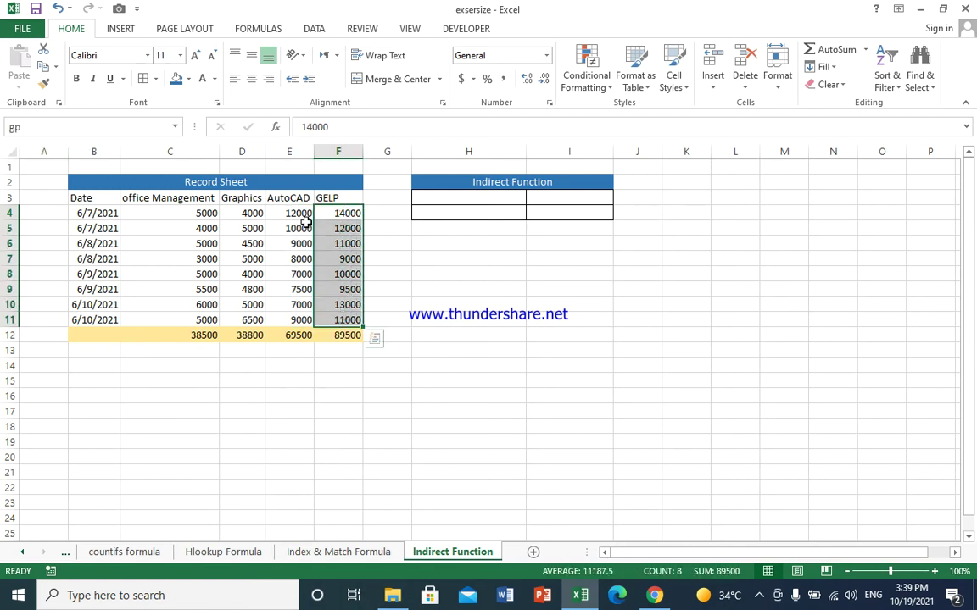
pyautogui.moveTo(338, 266)
pyautogui.click(492, 199)
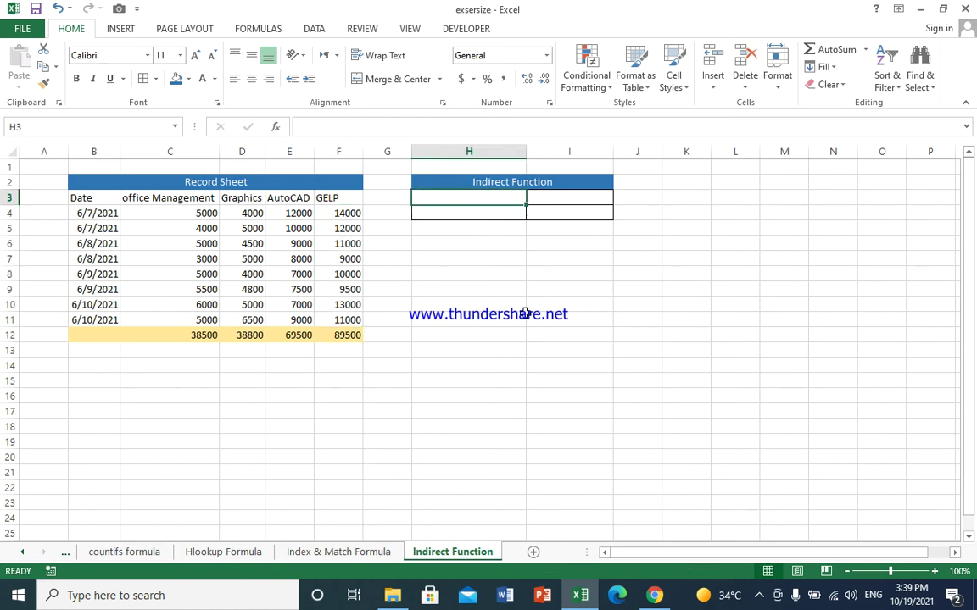
# - Put =INDIRECT(I3) in H3, showing #REF! until I3 gets a reference
pyautogui.write('=')
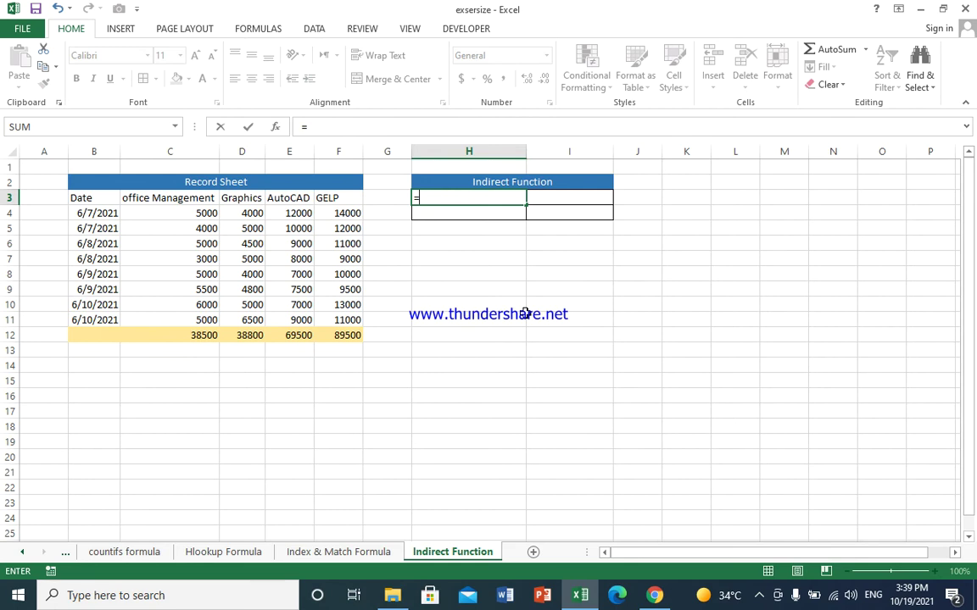
pyautogui.write('ind')
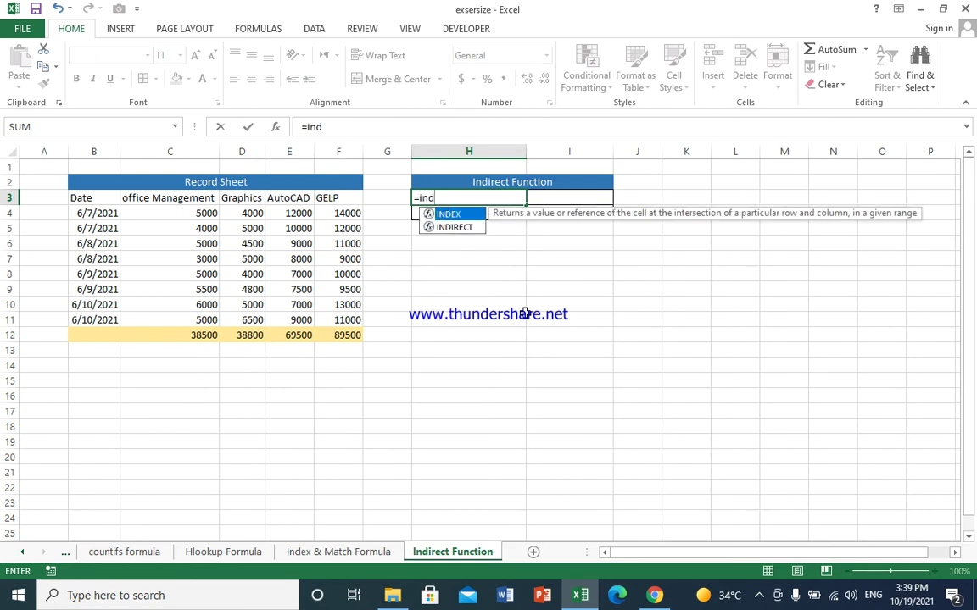
pyautogui.press('Down')
pyautogui.press('Tab')
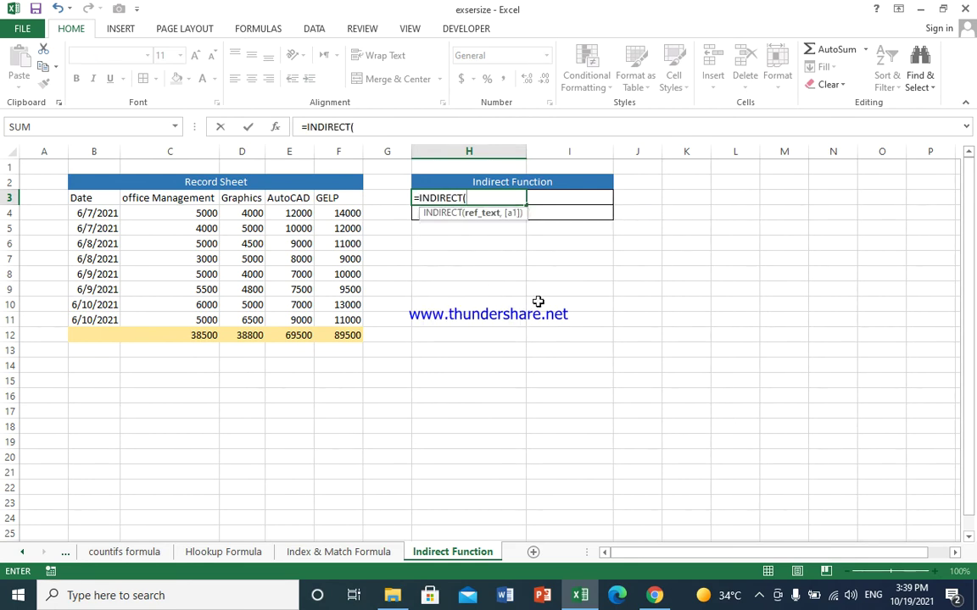
pyautogui.click(564, 197)
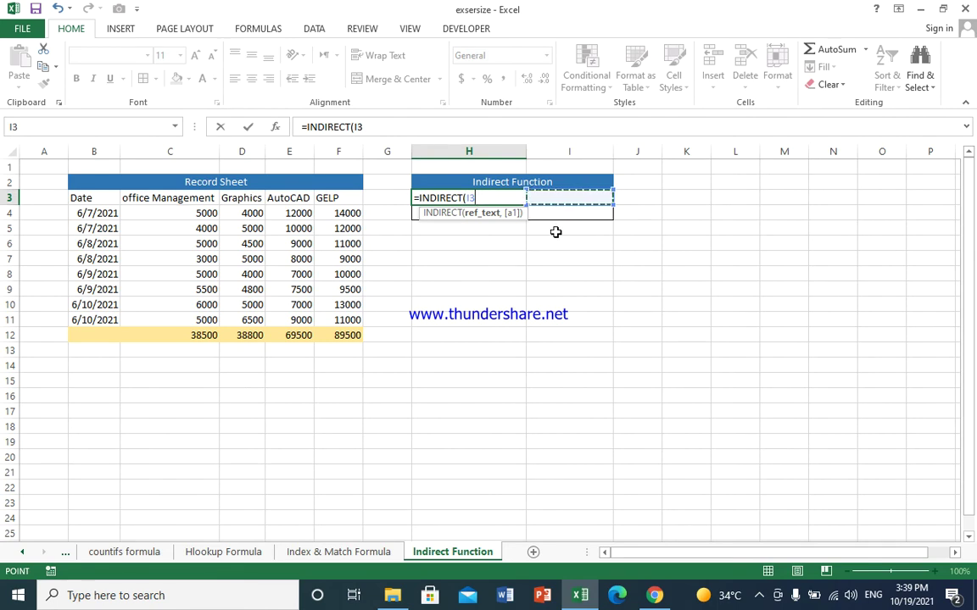
pyautogui.write(')')
pyautogui.press('Return')
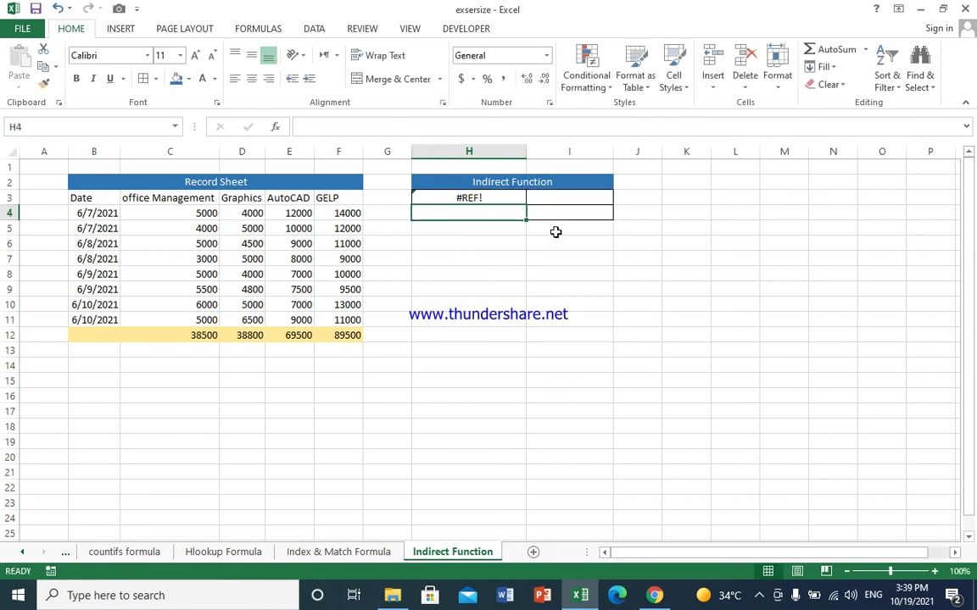
pyautogui.click(563, 197)
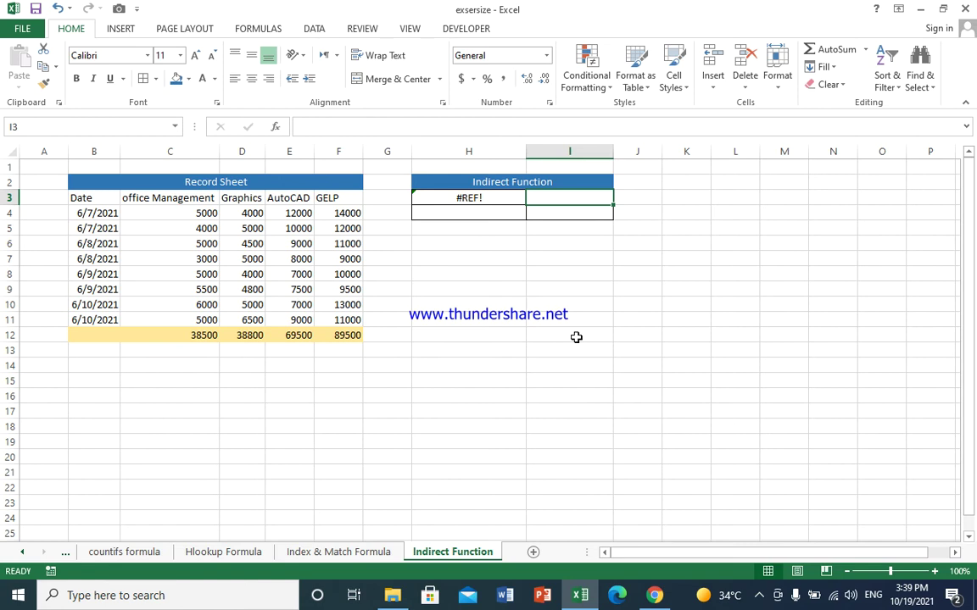
# - Enter c6 in I3 so H3 returns C6's 5000, and begin a SUM formula in H4
pyautogui.write('c6')
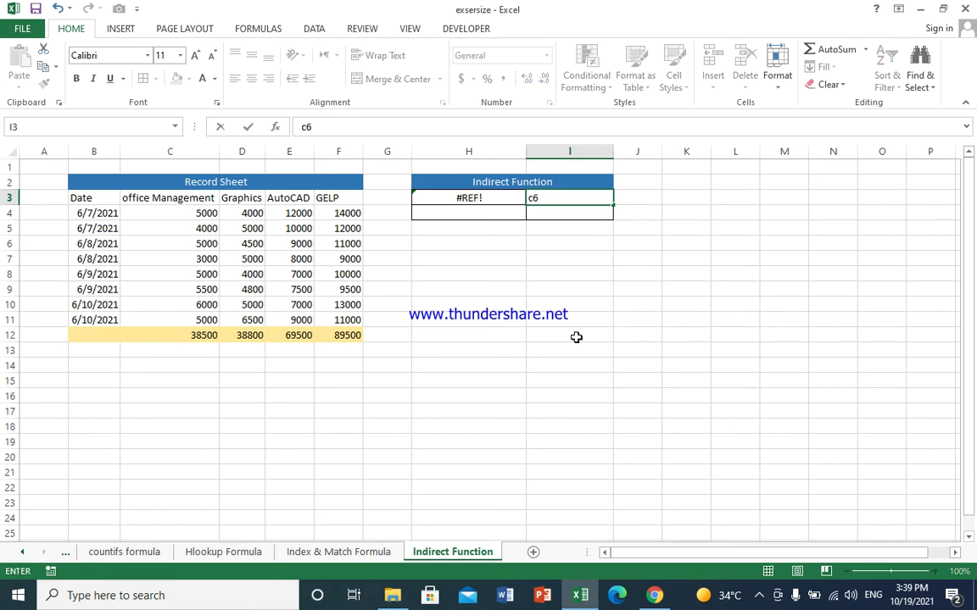
pyautogui.press('Return')
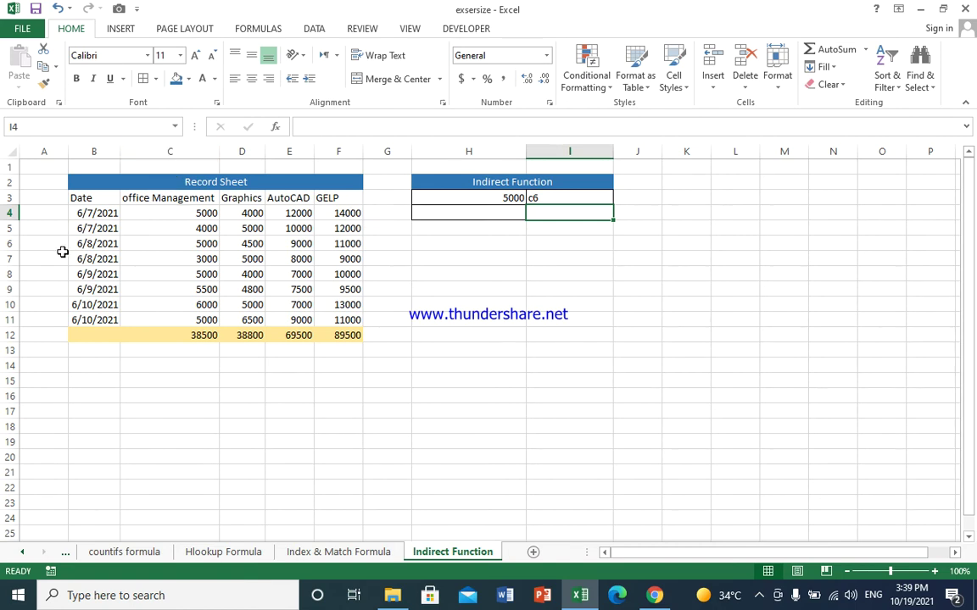
pyautogui.click(204, 244)
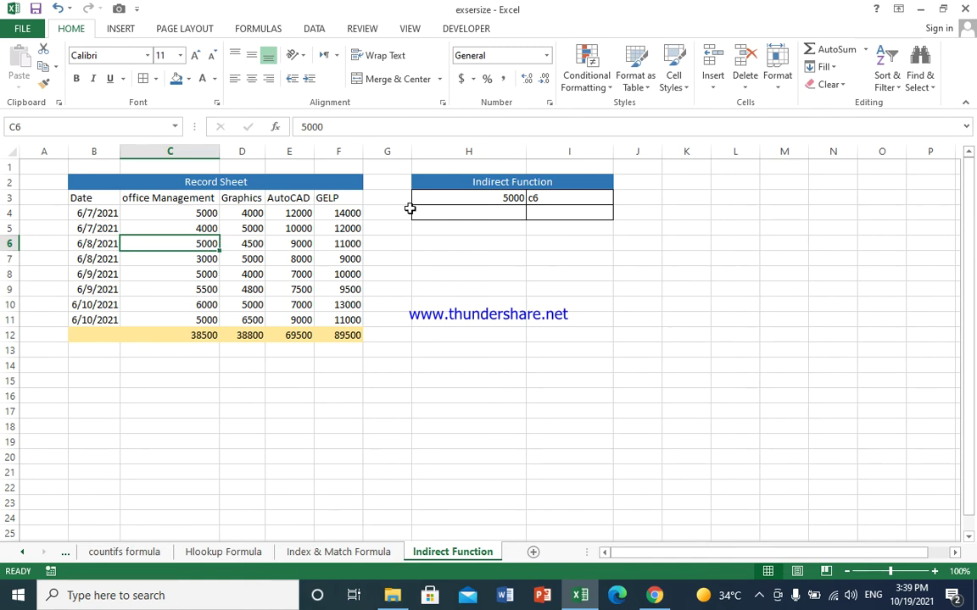
pyautogui.click(495, 216)
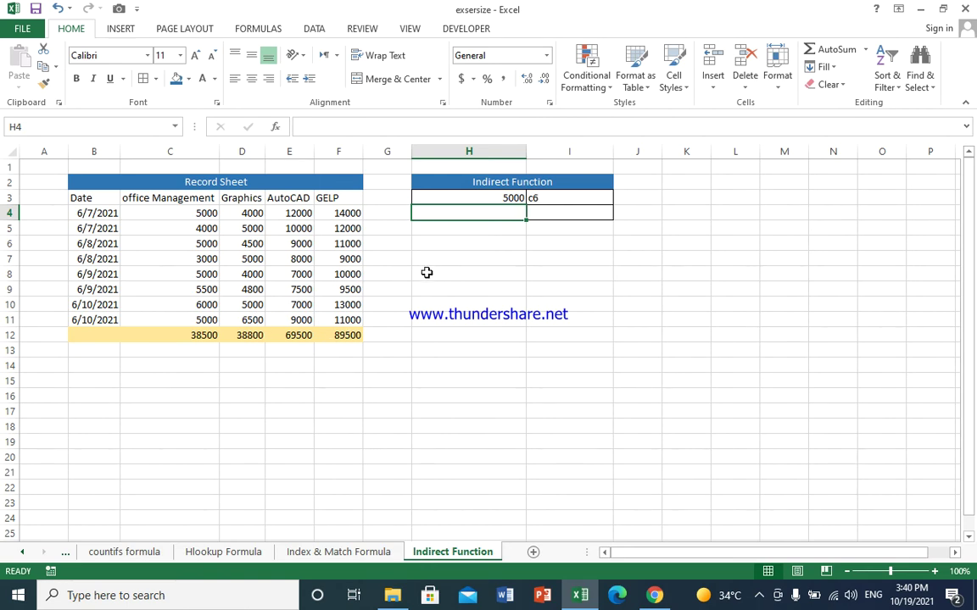
pyautogui.write('=')
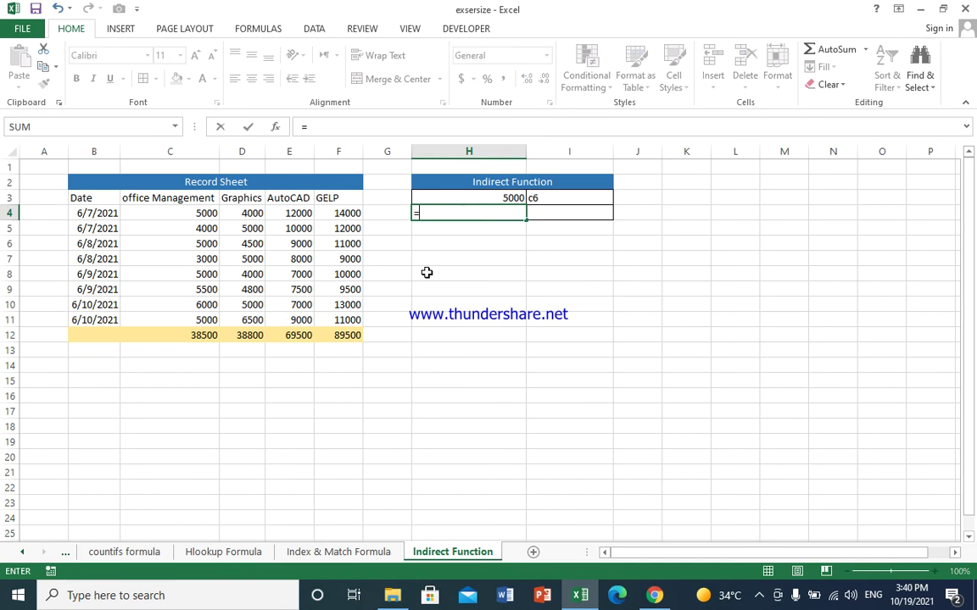
pyautogui.write('sum')
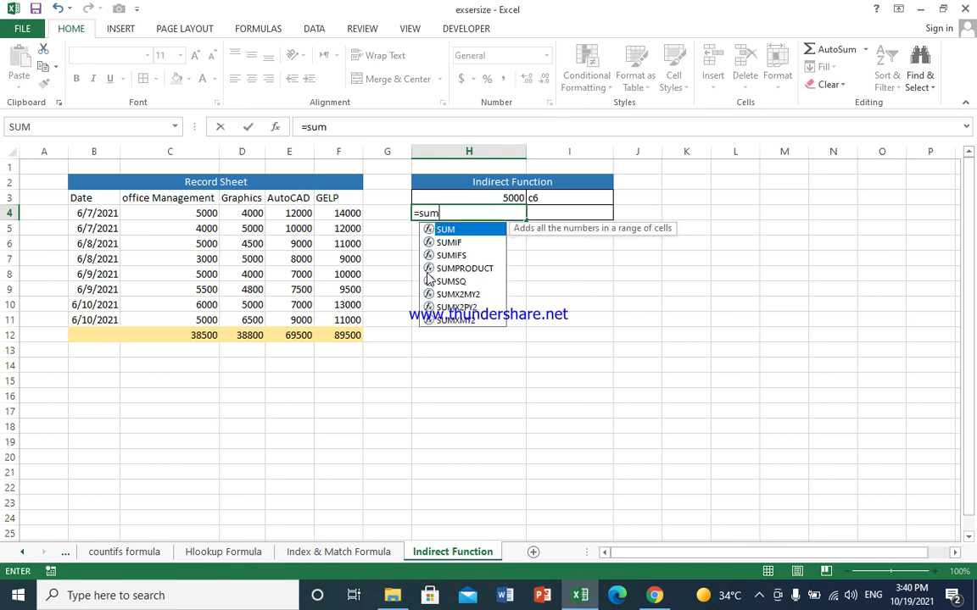
pyautogui.write('(ind')
# - Complete H4 as =SUM(INDIRECT(I4)), which shows #REF! until I4 holds a range name
pyautogui.press('Down')
pyautogui.press('Tab')
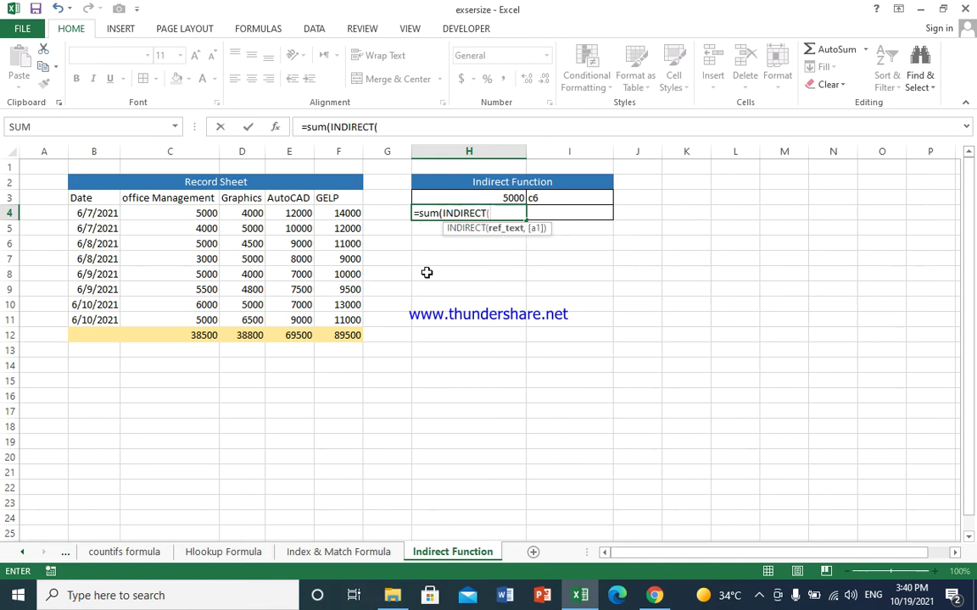
pyautogui.click(558, 211)
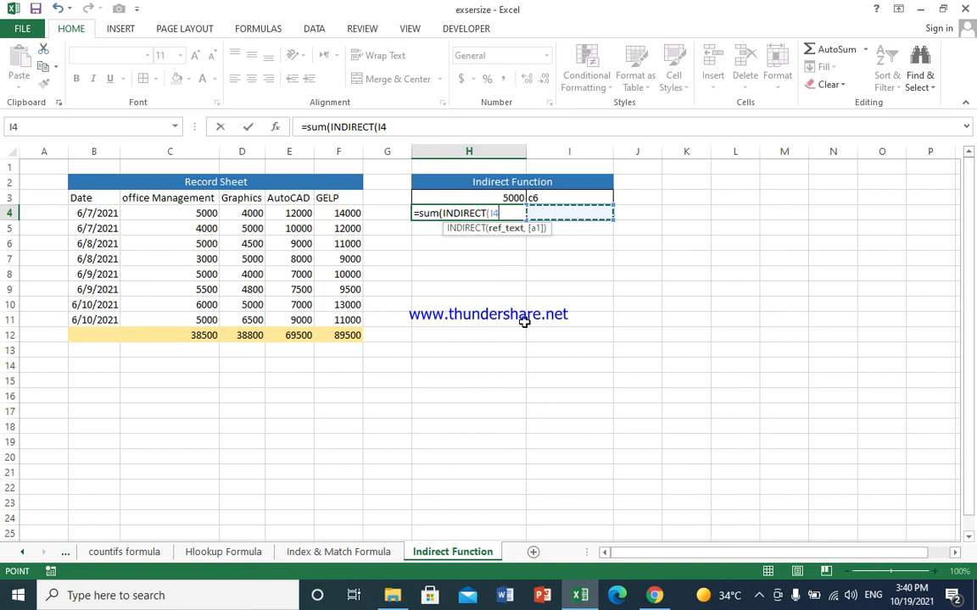
pyautogui.write('))')
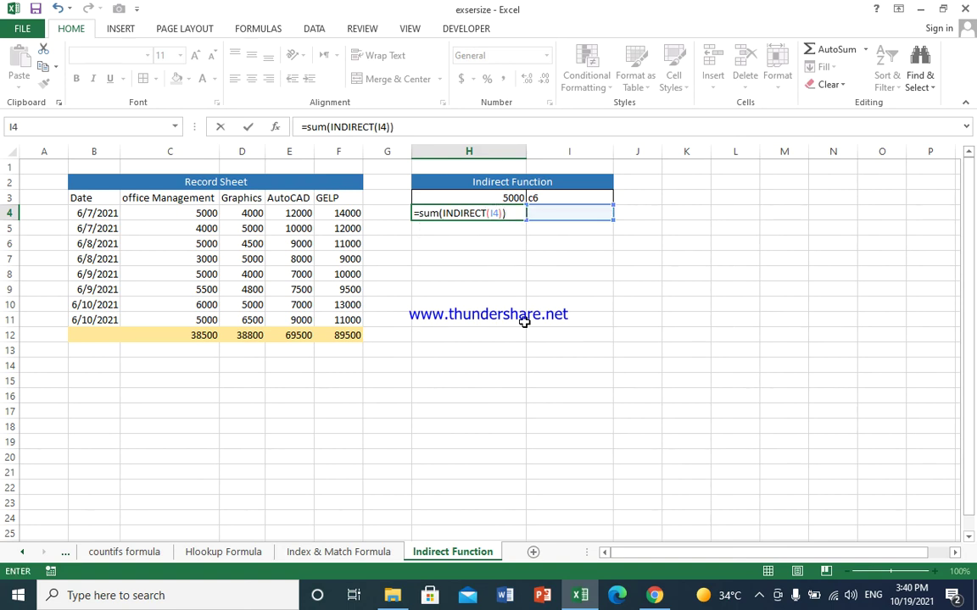
pyautogui.press('Return')
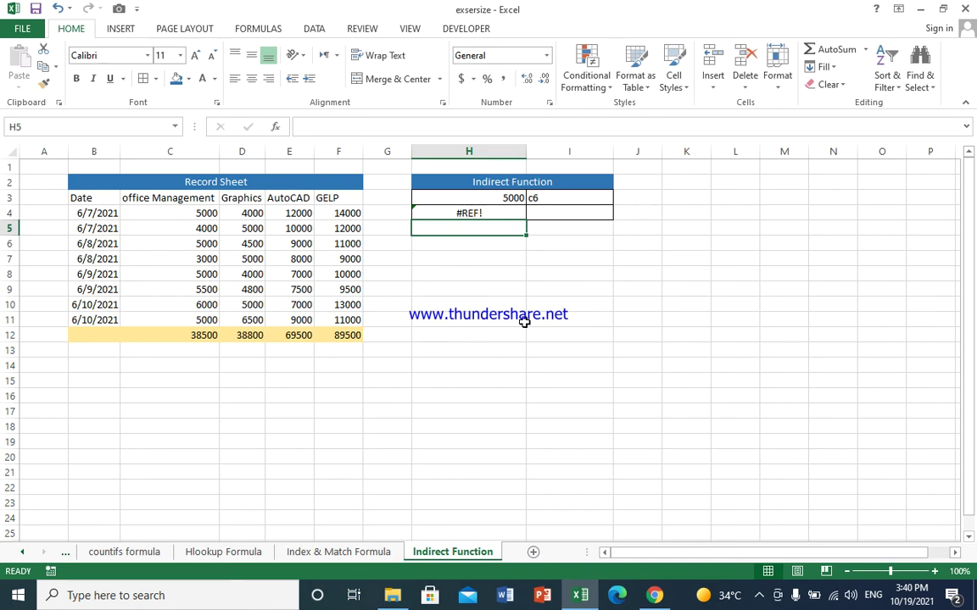
pyautogui.click(562, 215)
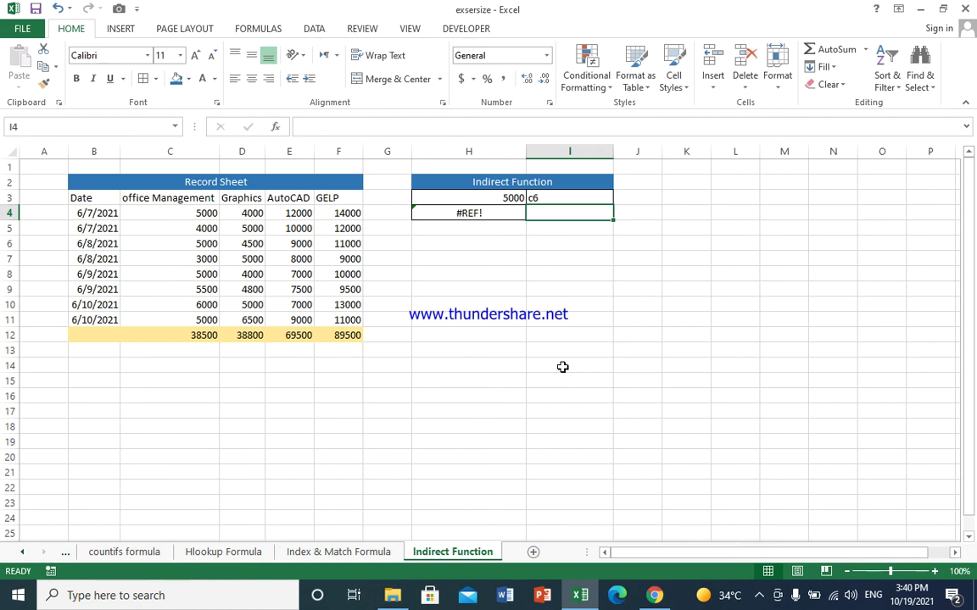
# - Enter the range name omcc in I4 so H4 totals the office Management column to 38500
pyautogui.write('ocrem')
pyautogui.press('BackSpace')
pyautogui.press('BackSpace')
pyautogui.press('BackSpace')
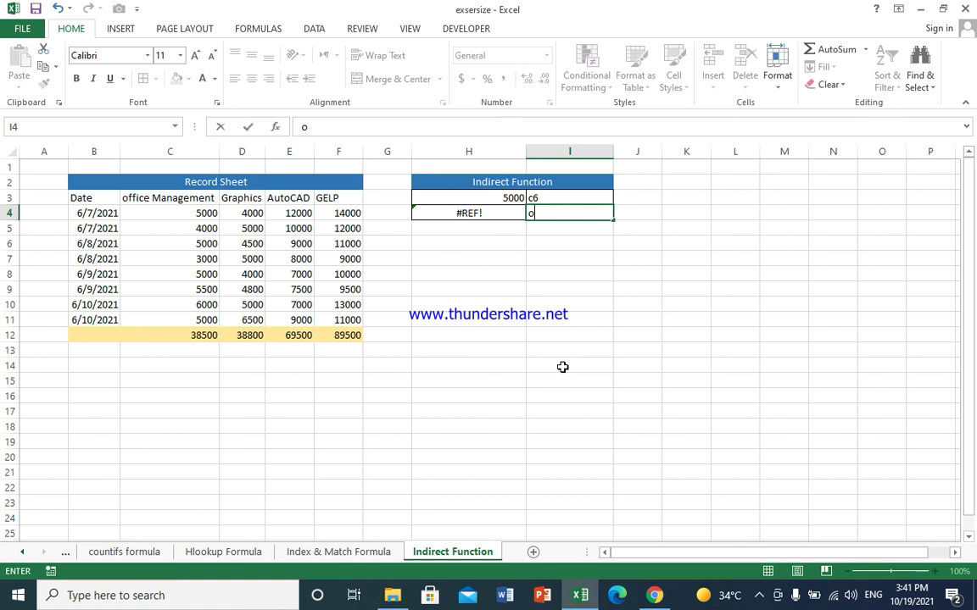
pyautogui.write('md')
pyautogui.press('BackSpace')
pyautogui.write('cc')
pyautogui.press('Return')
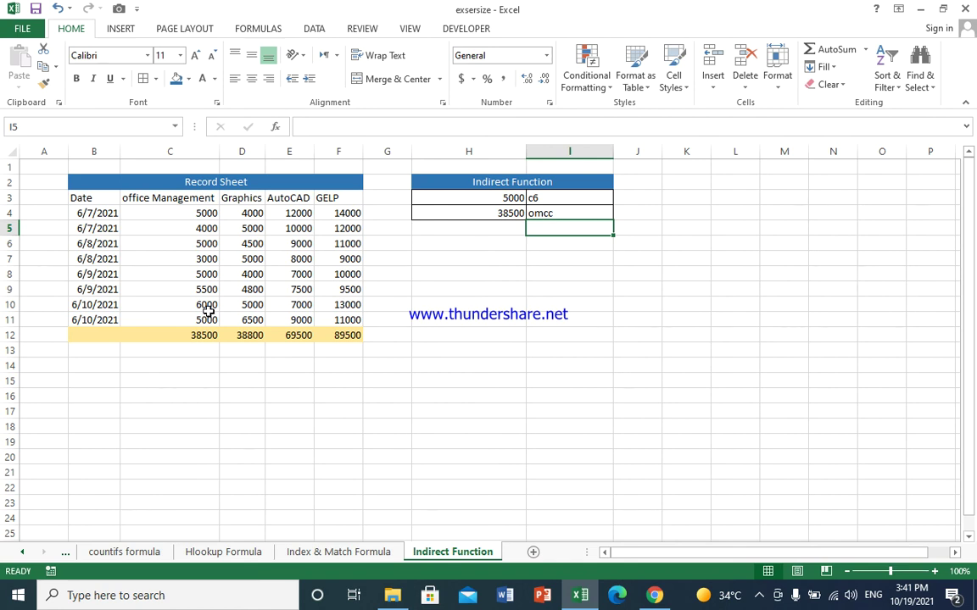
pyautogui.click(564, 214)
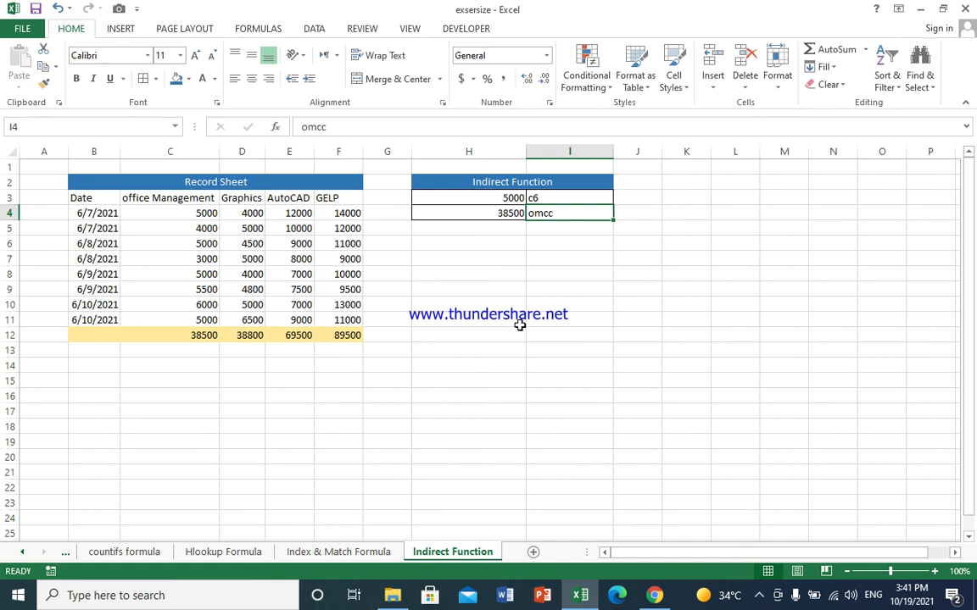
# - Switch I4 to atd so H4 totals 69500, matching the AutoCAD total in E12
pyautogui.write('atd')
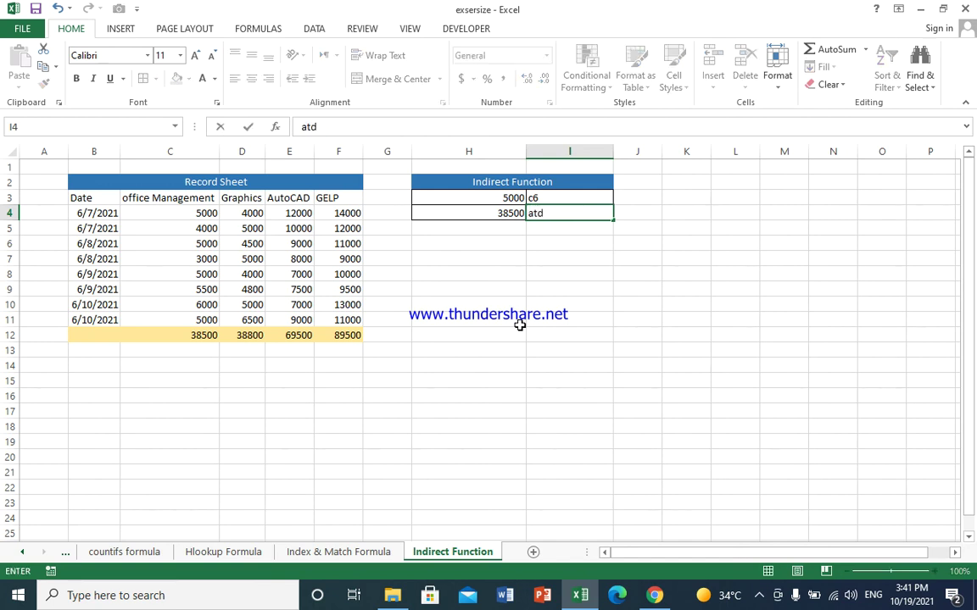
pyautogui.press('Return')
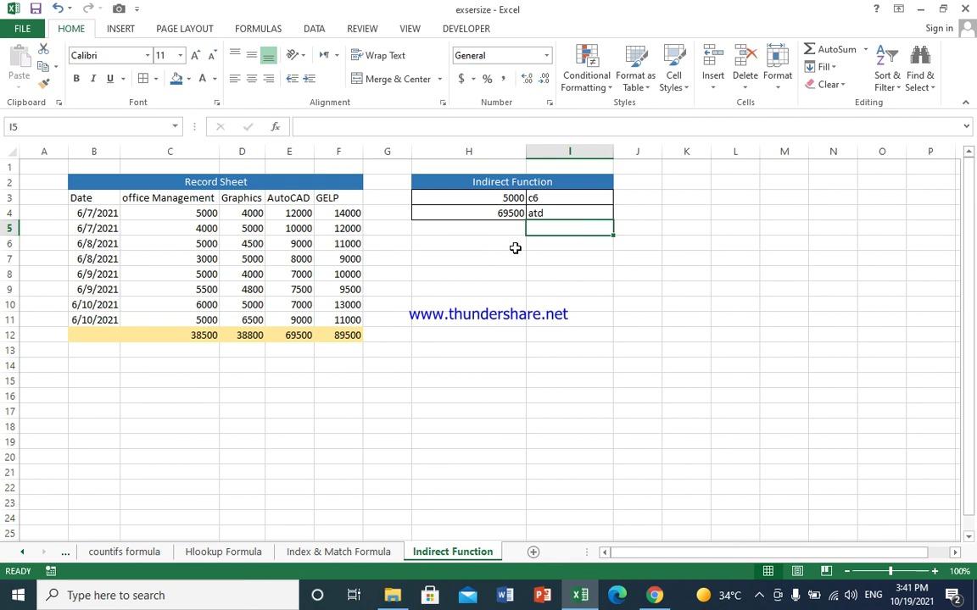
pyautogui.click(295, 338)
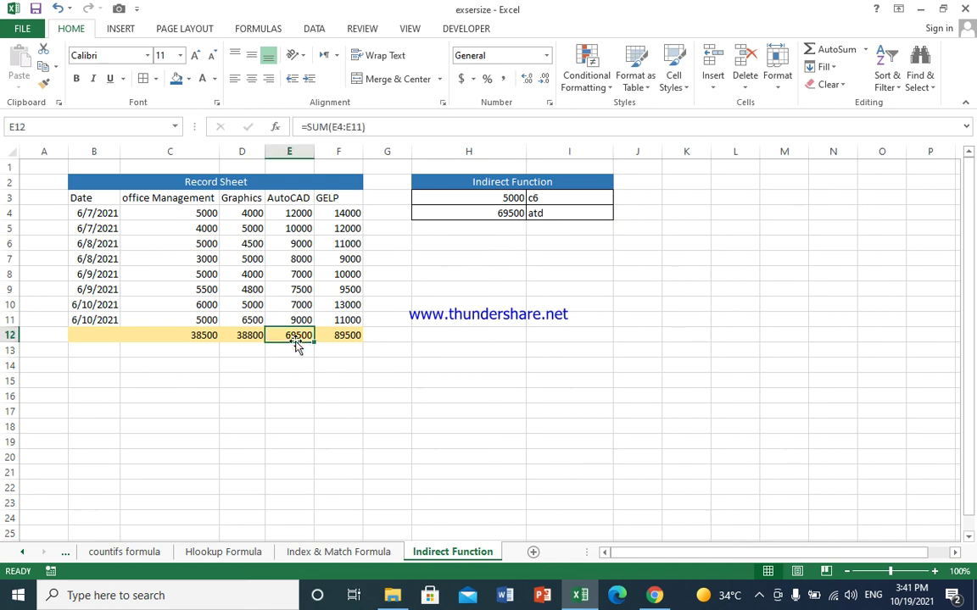
pyautogui.click(562, 212)
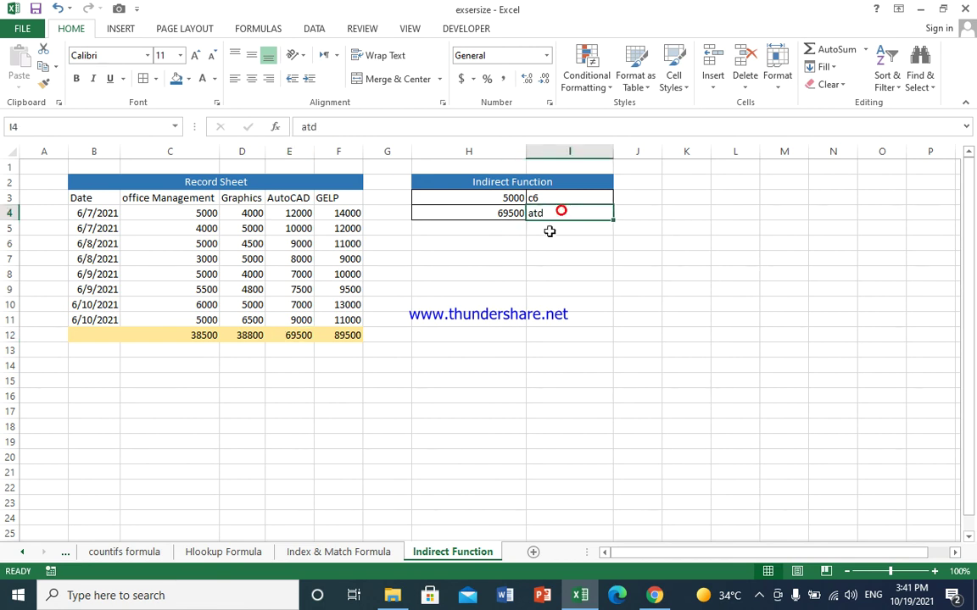
pyautogui.click(489, 215)
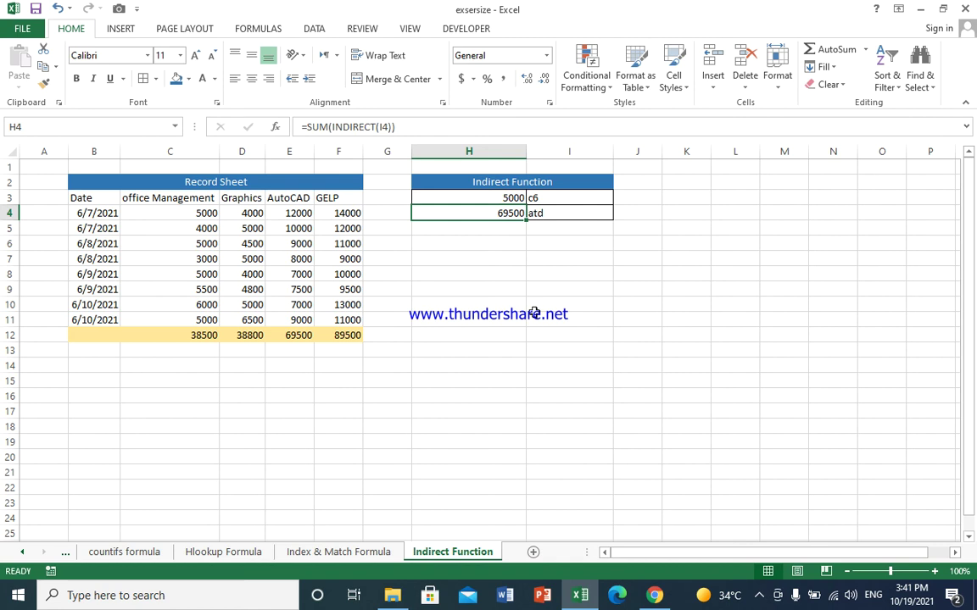
pyautogui.click(558, 240)
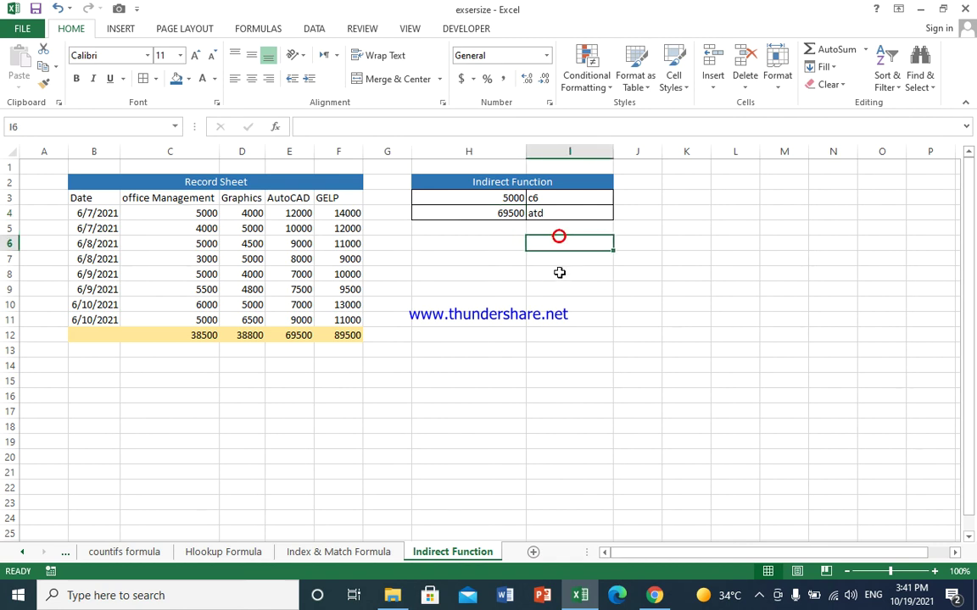